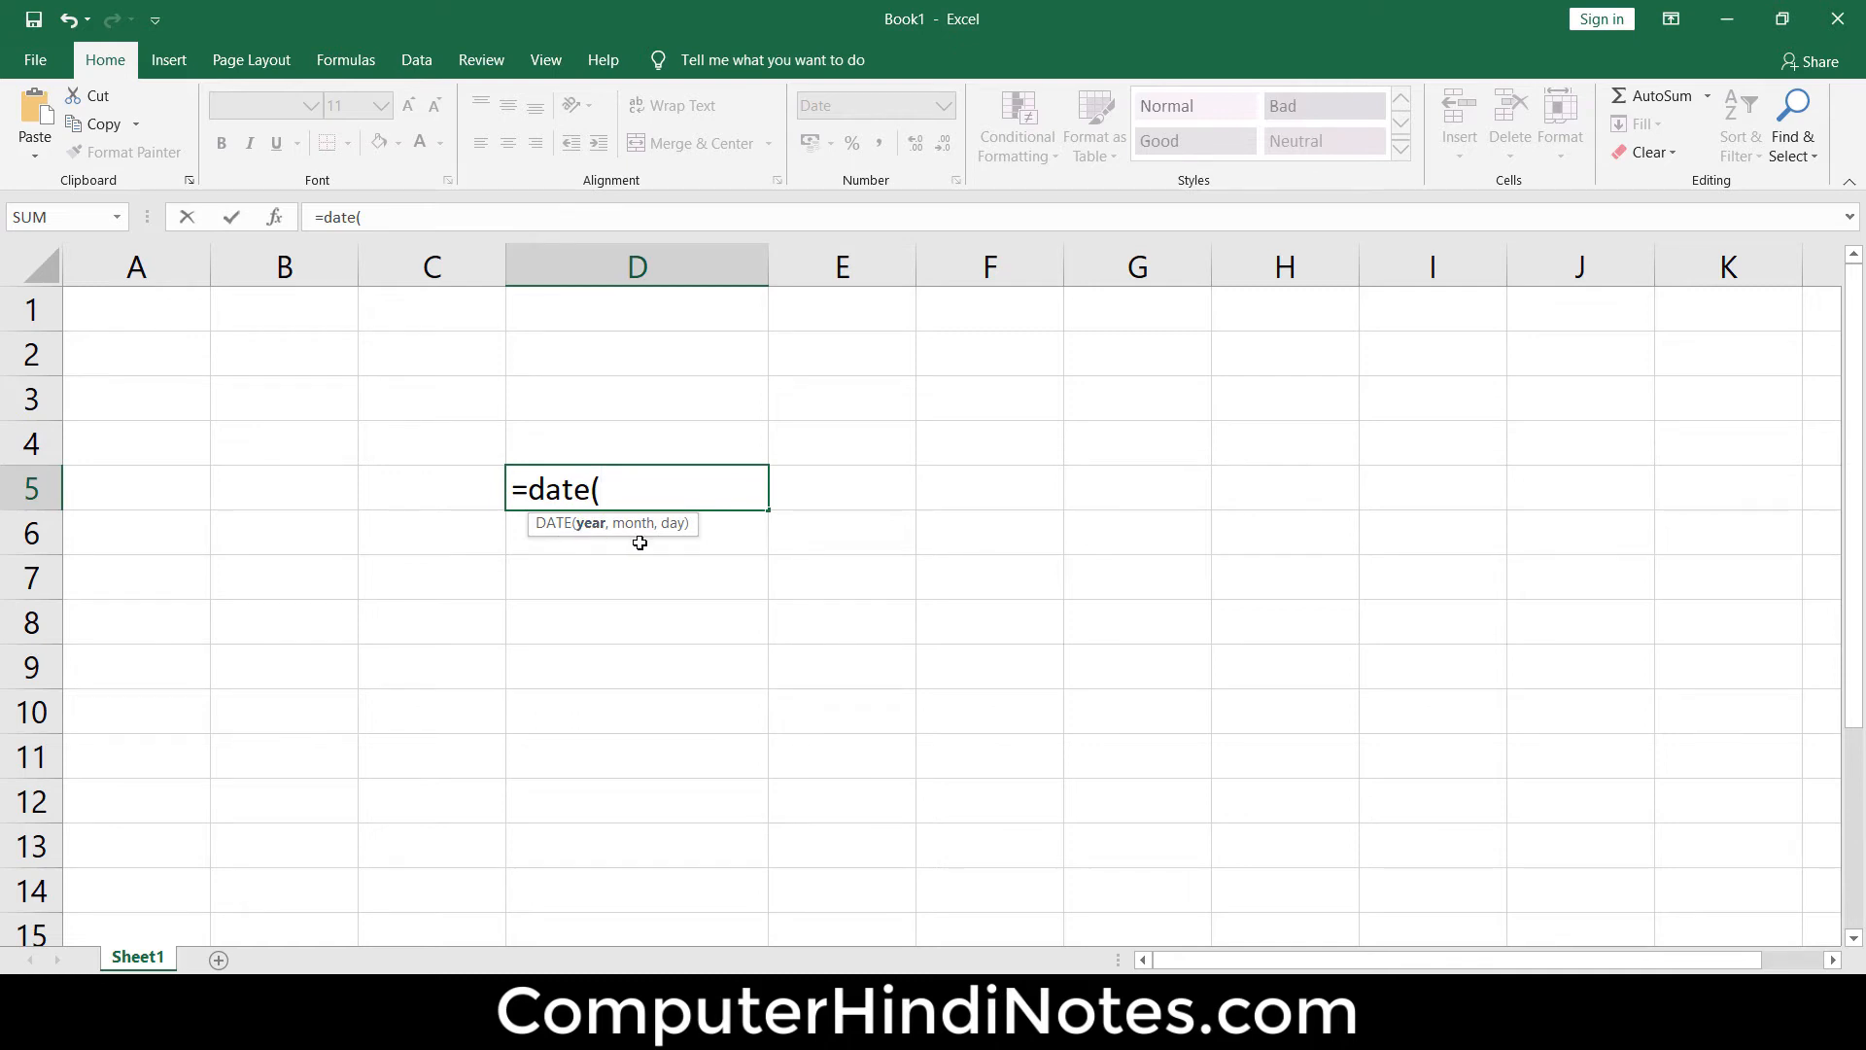
Complete the DATE formula in cell D5 with year 2020, month 07 and day 08
{"action": "type", "text": "2020,"}
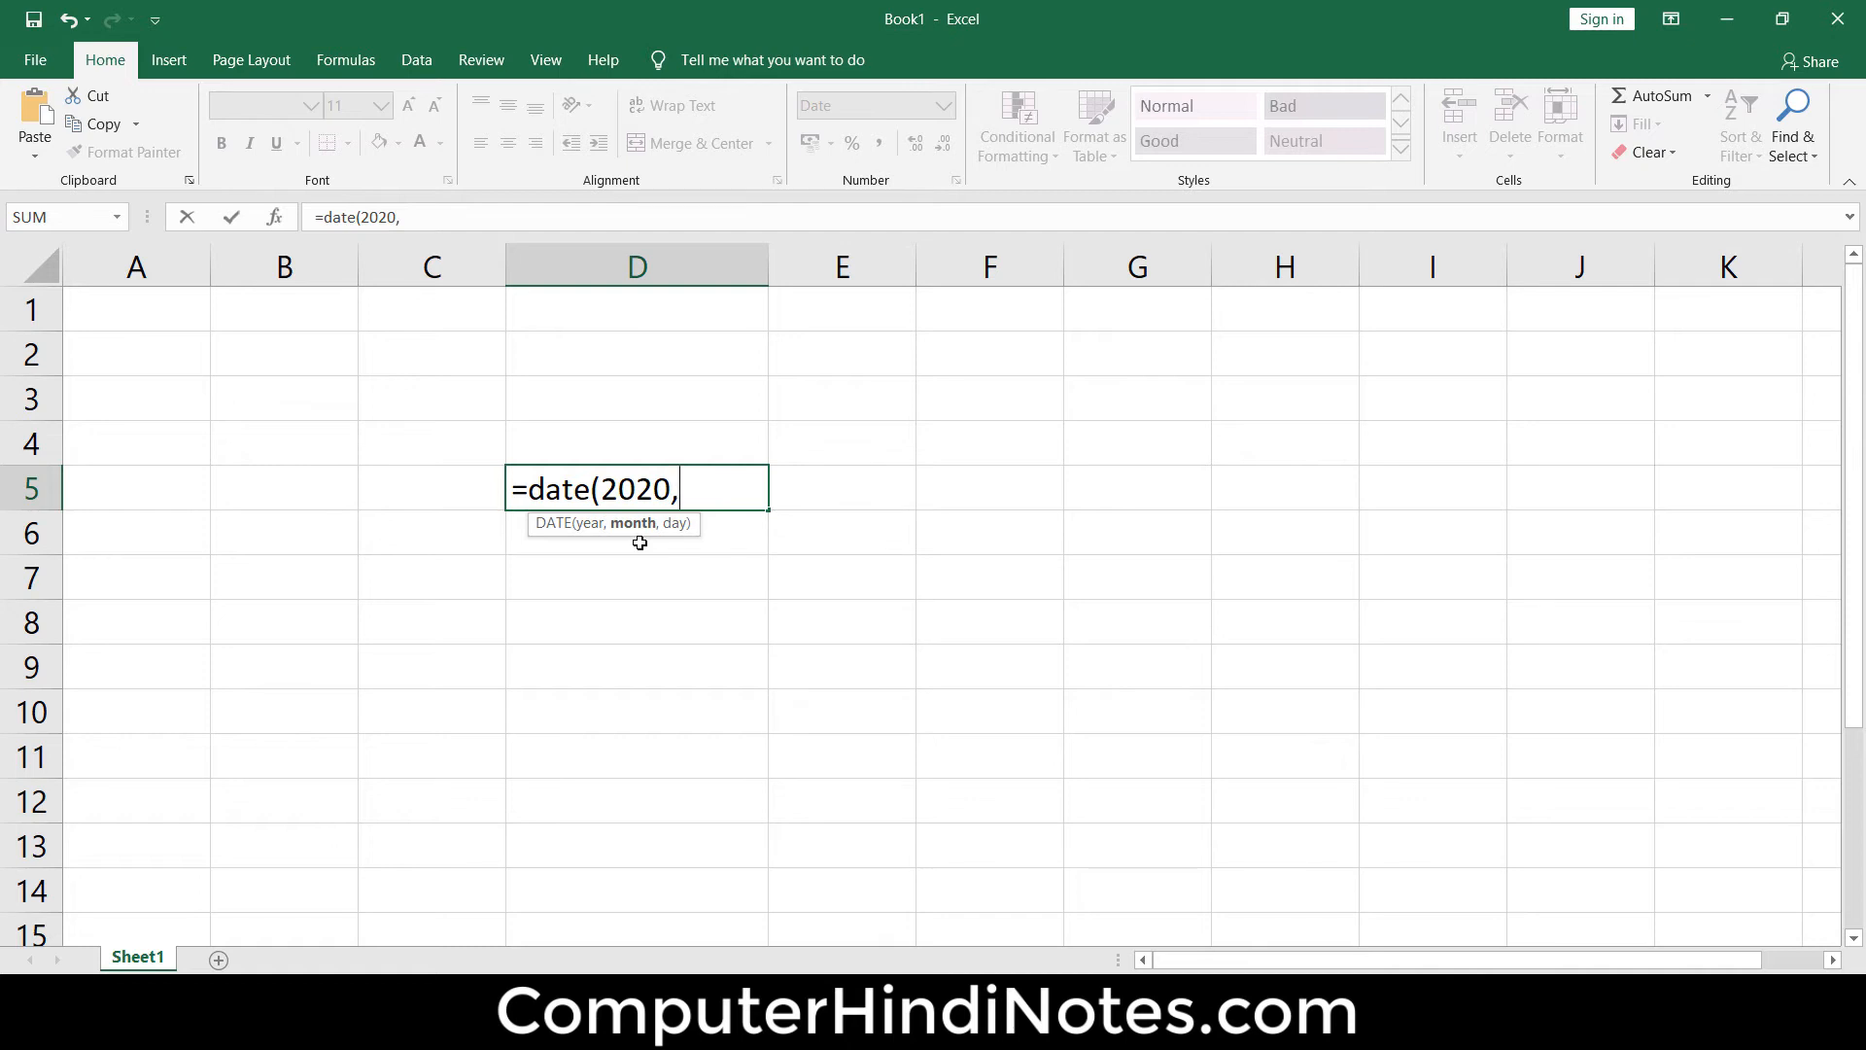
{"action": "type", "text": "07,08"}
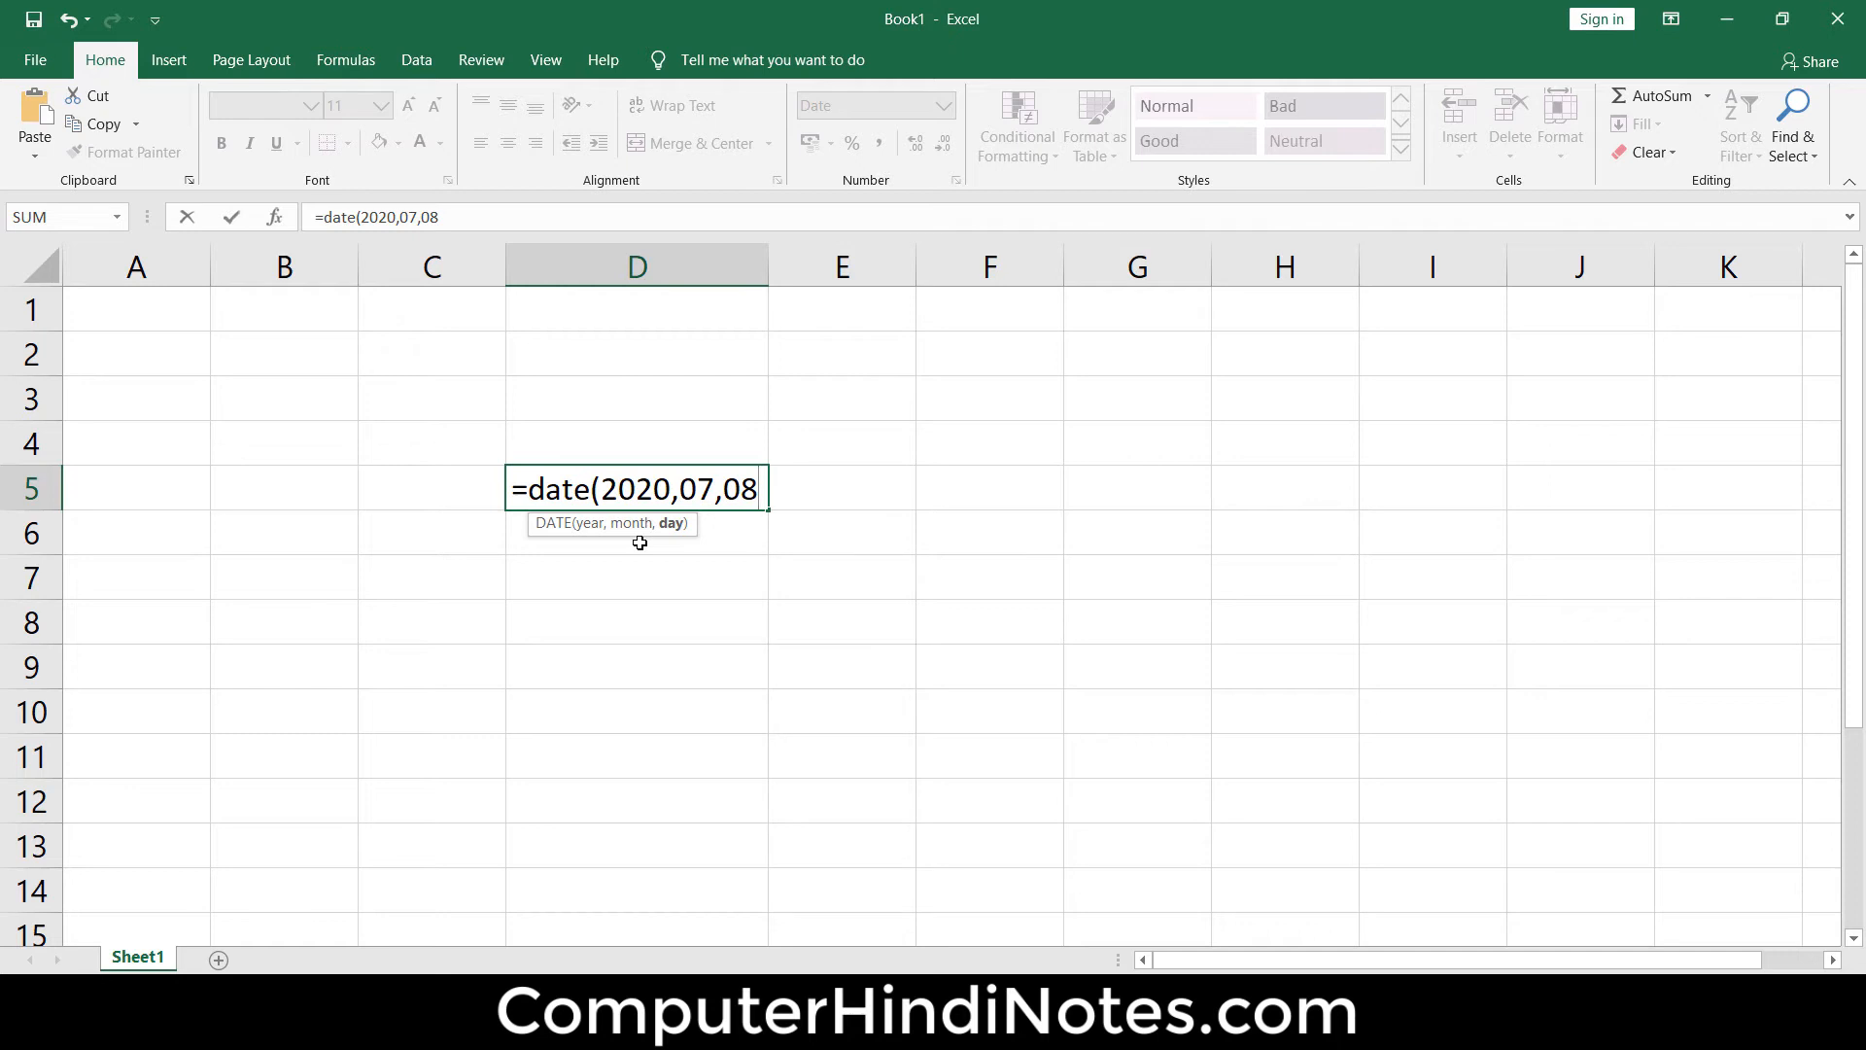
{"action": "type", "text": ")"}
{"action": "key", "text": "Return"}
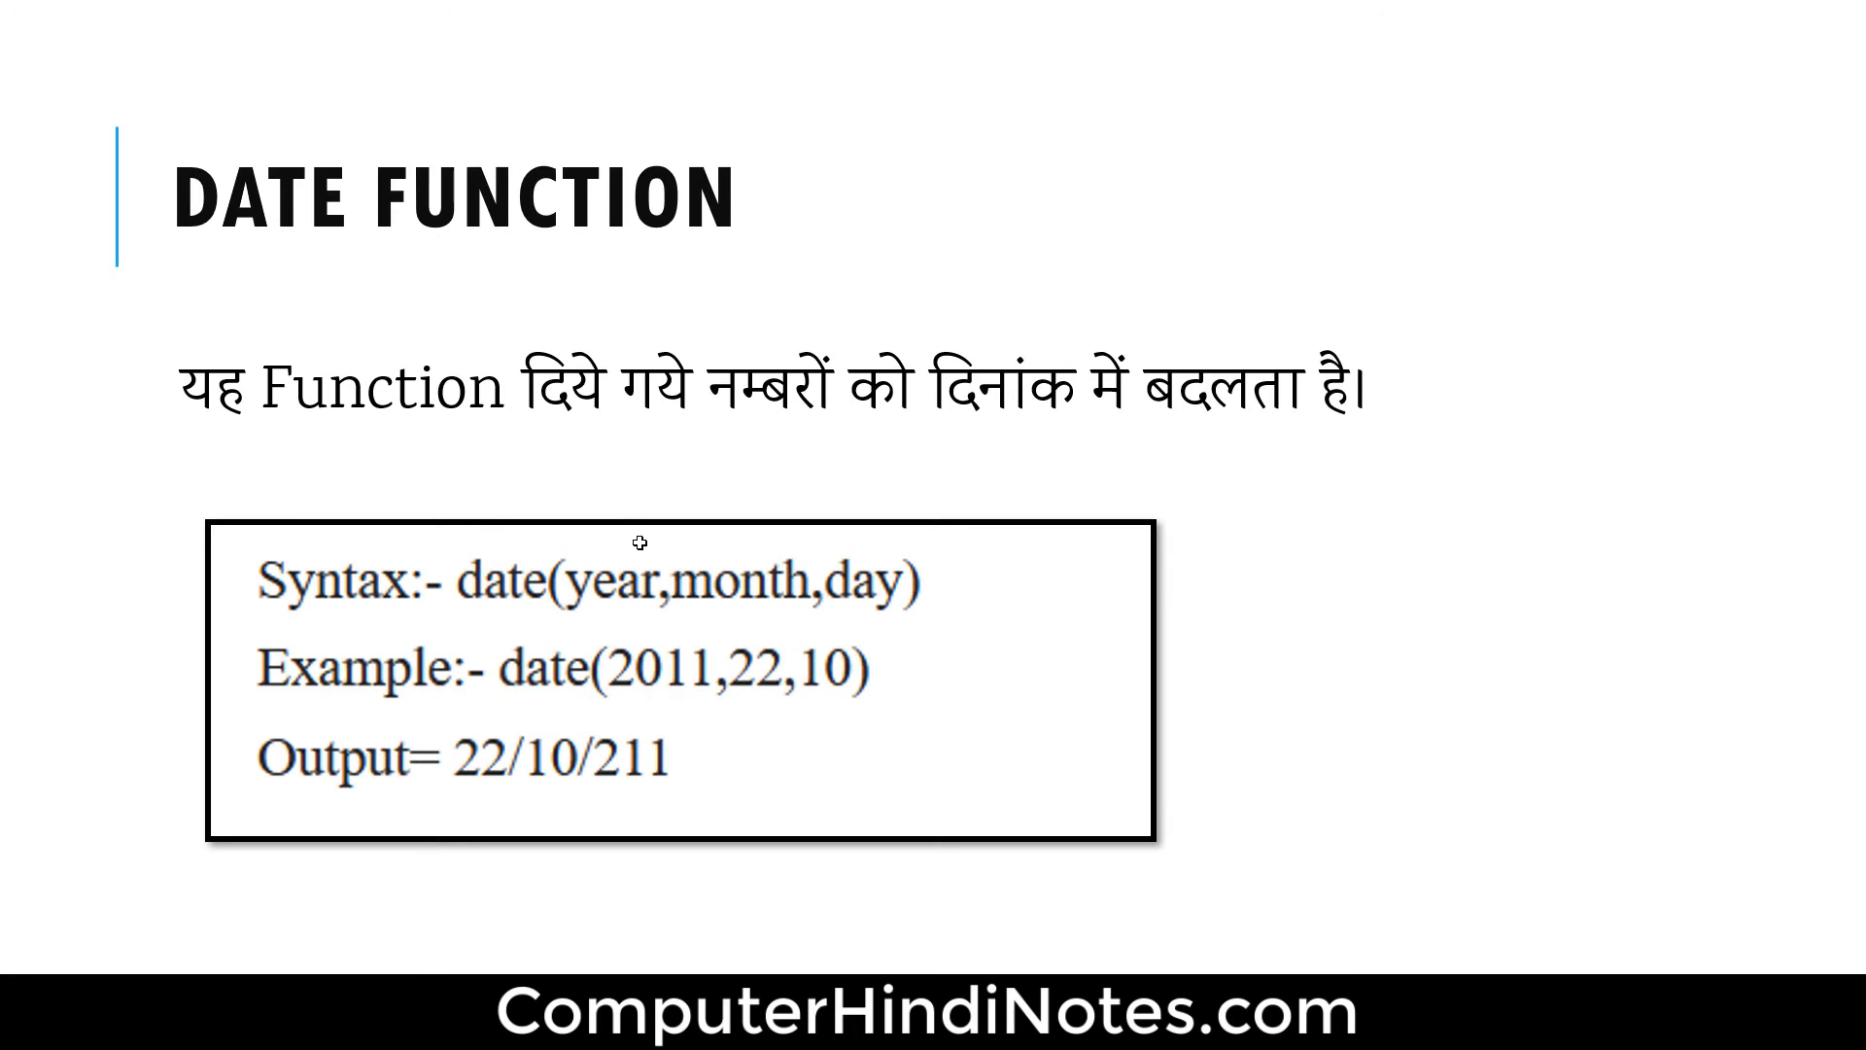
Enter the formula =time(7,54,30) in cell D6, directly below the date
{"action": "key", "text": "Right"}
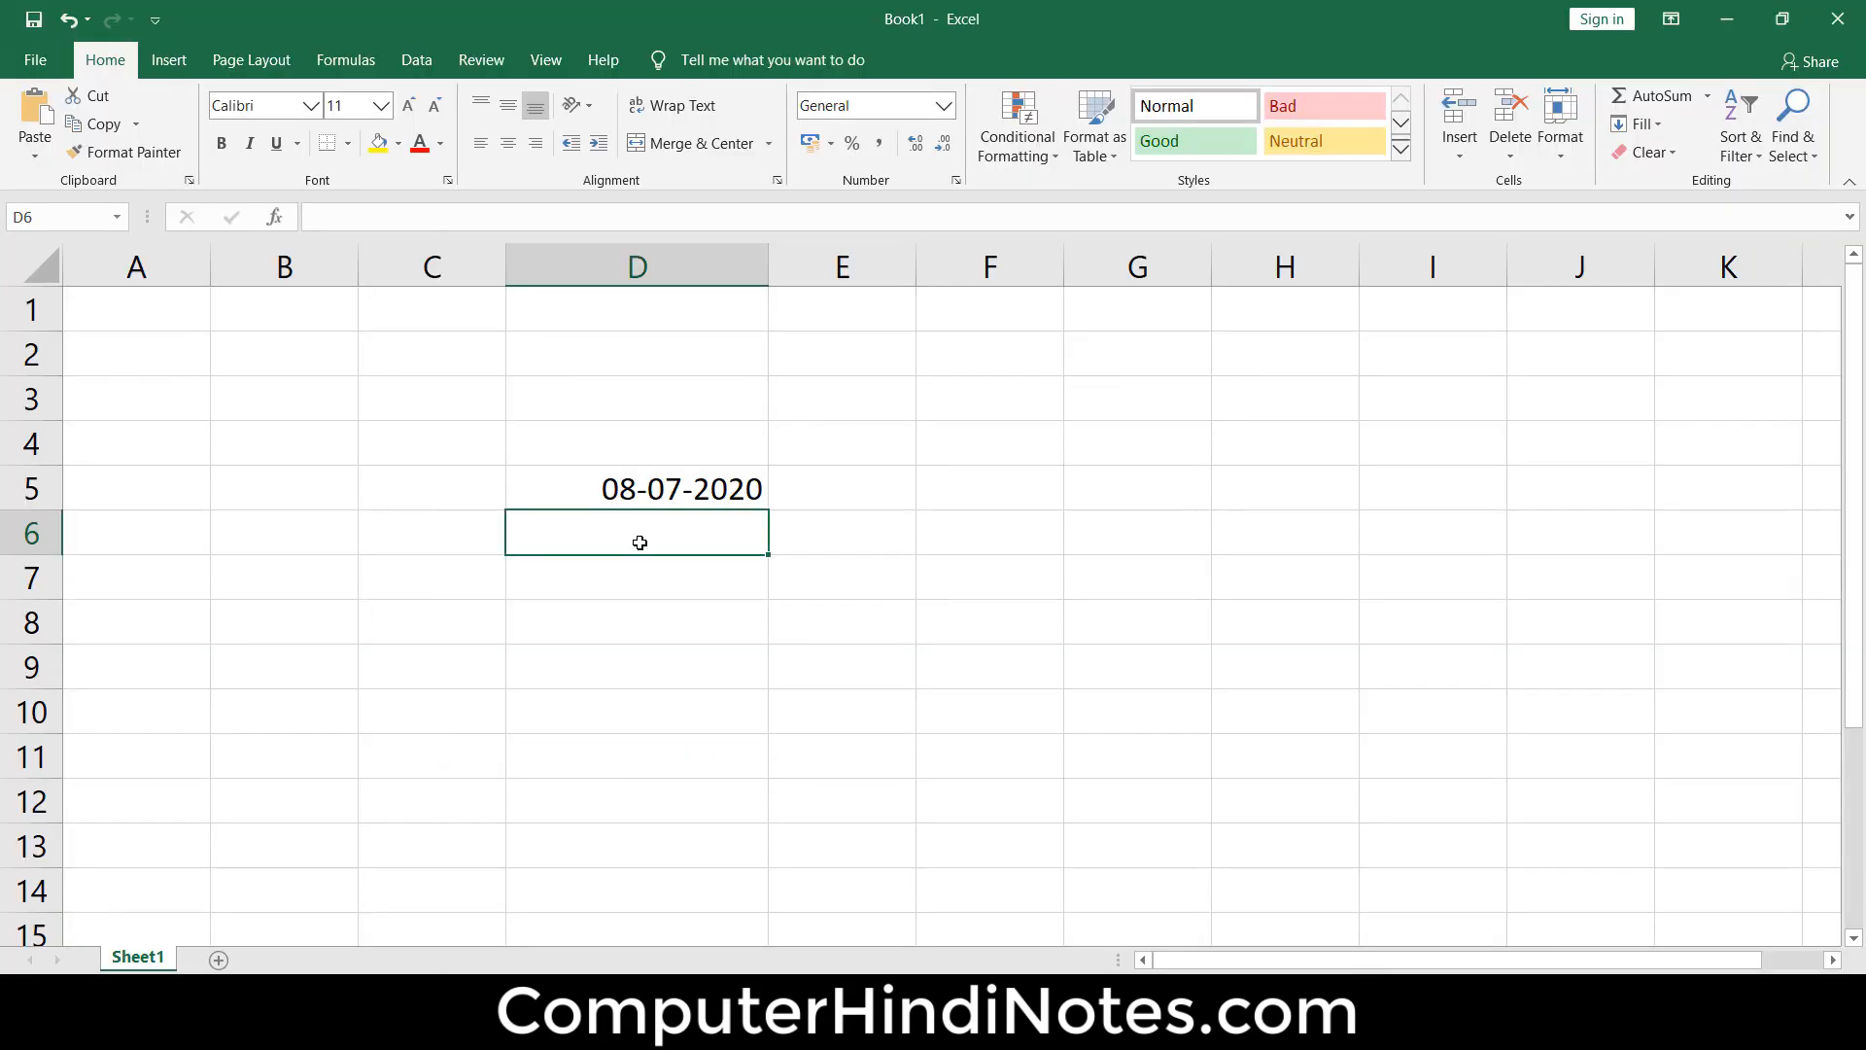
{"action": "type", "text": "=tie"}
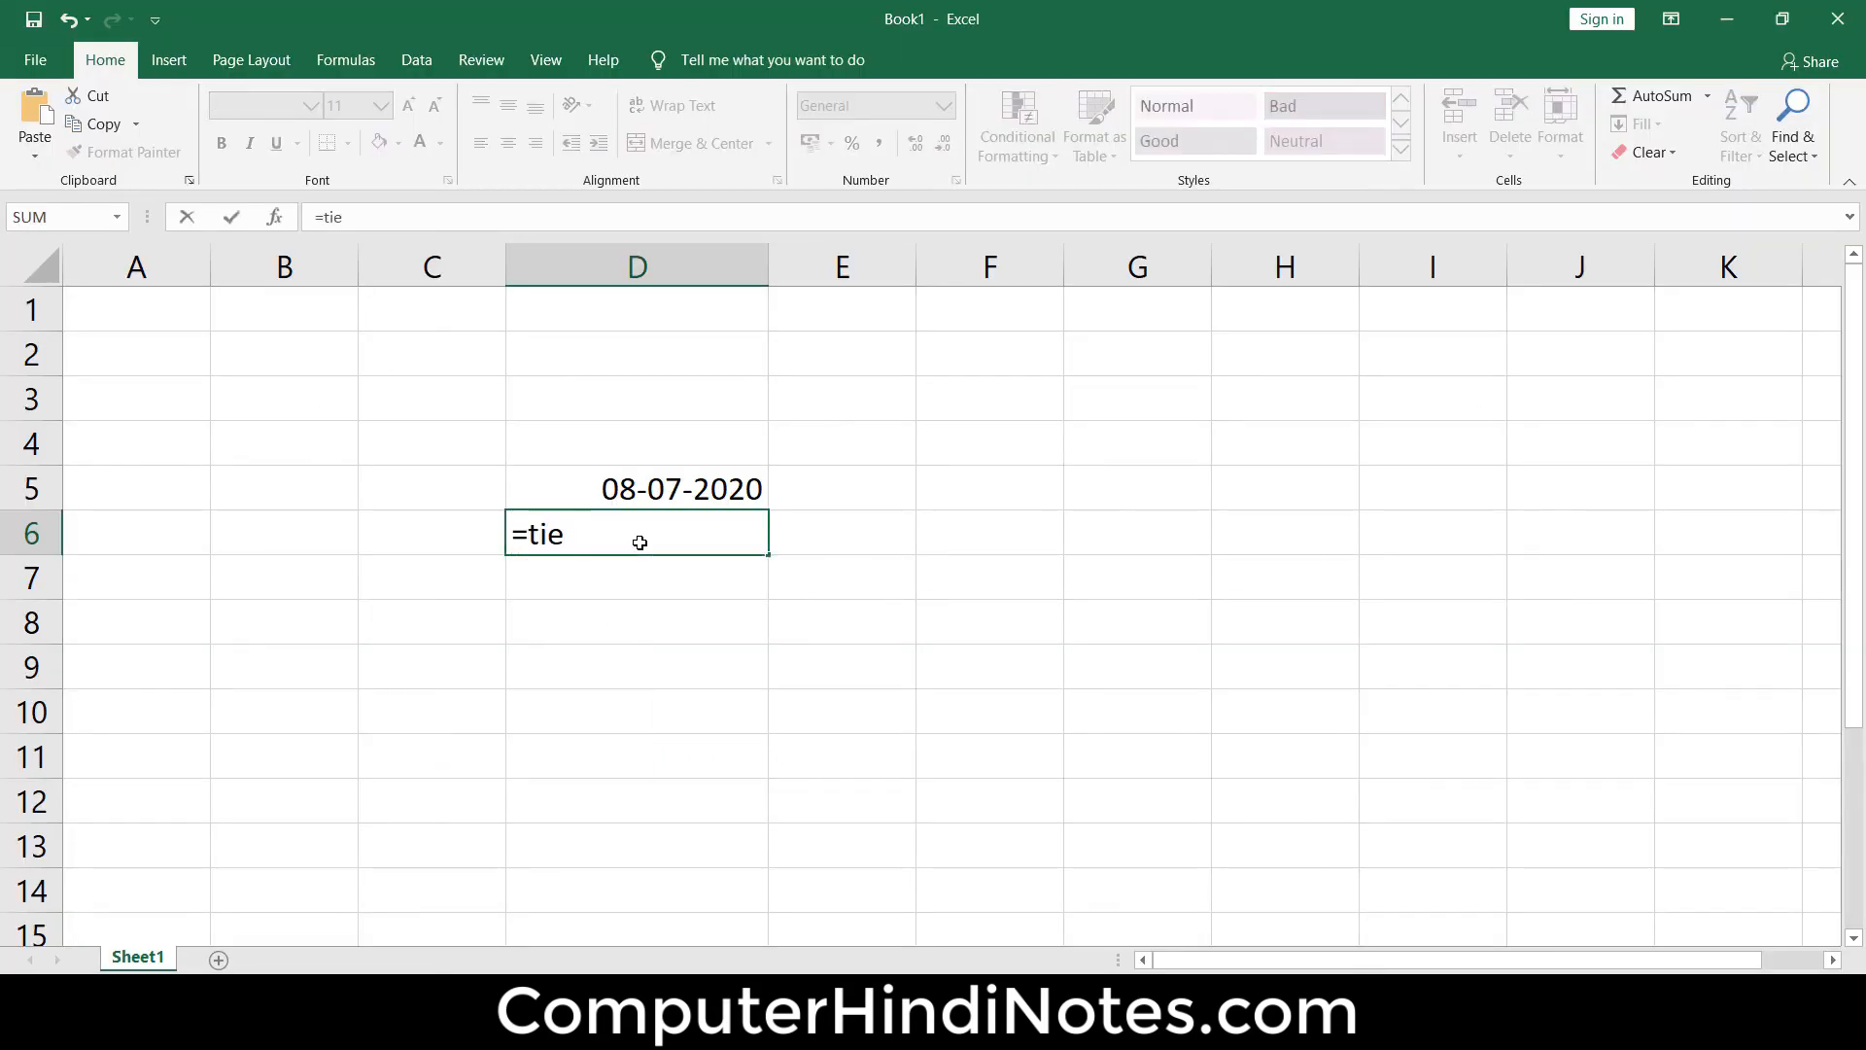
{"action": "key", "text": "BackSpace"}
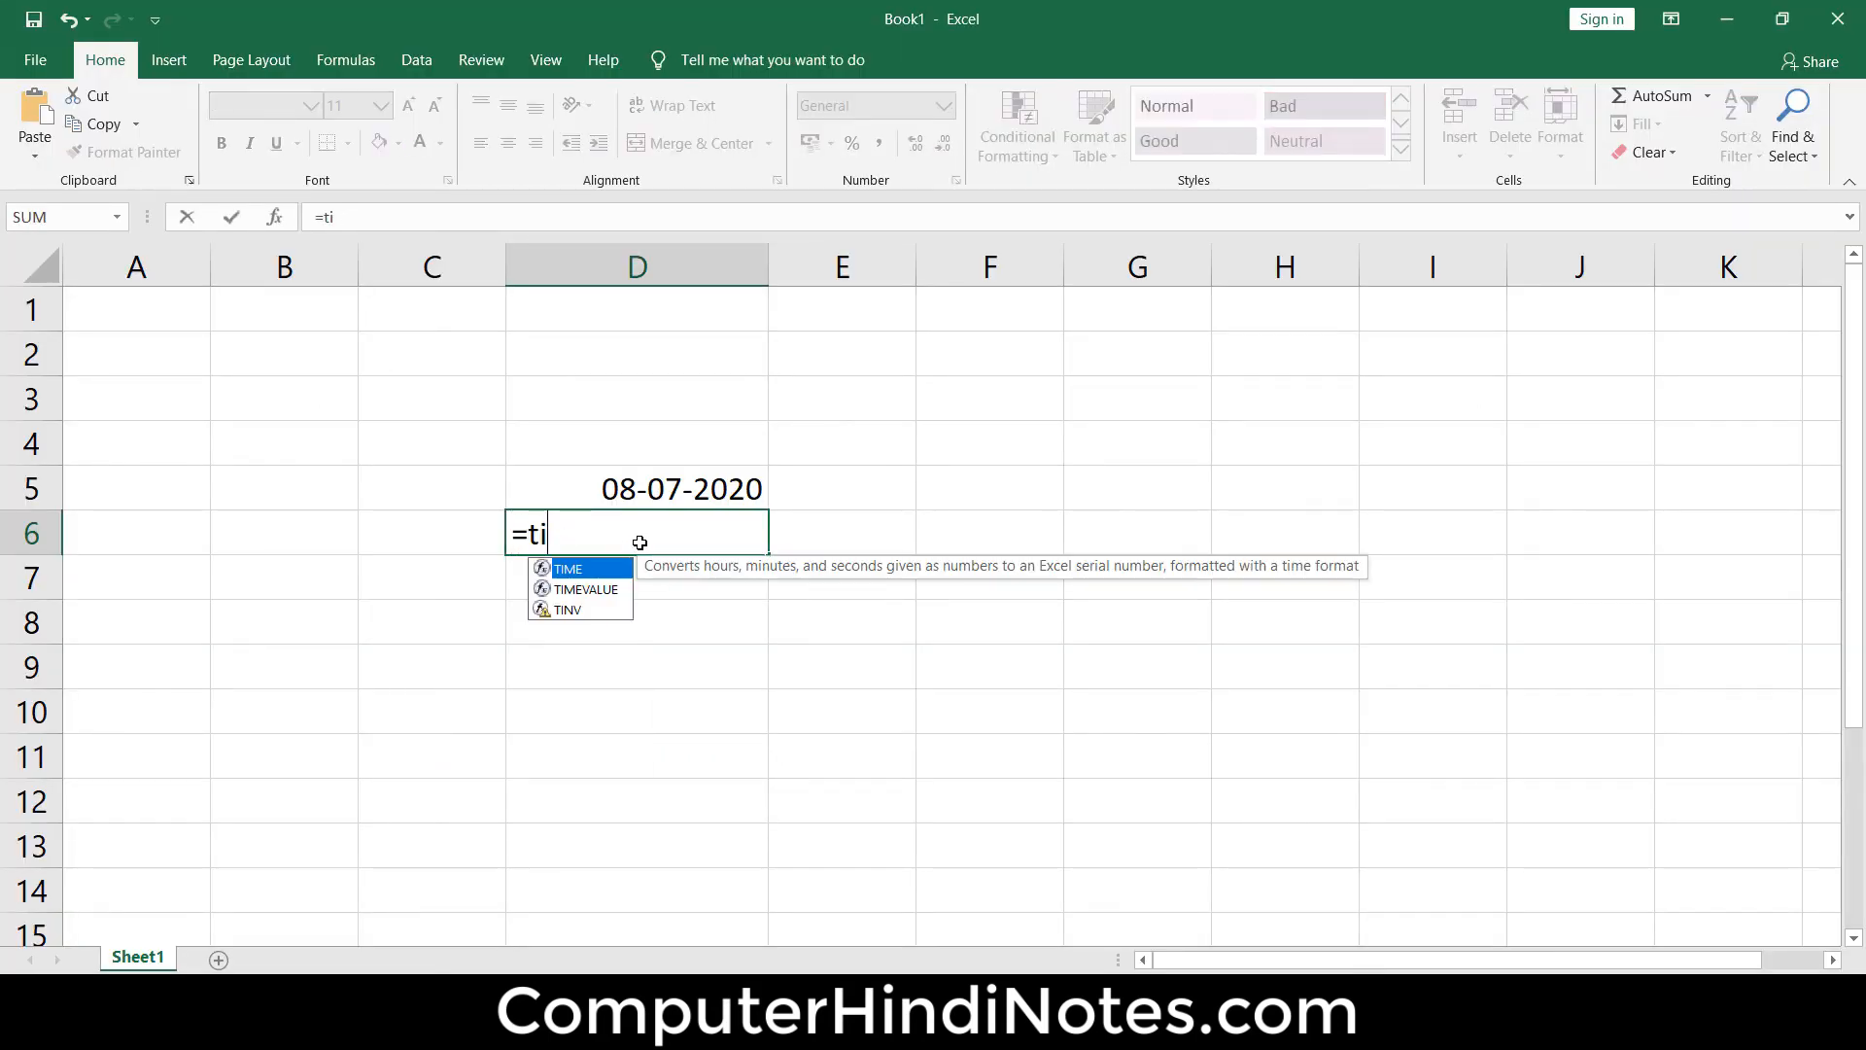
{"action": "type", "text": "me("}
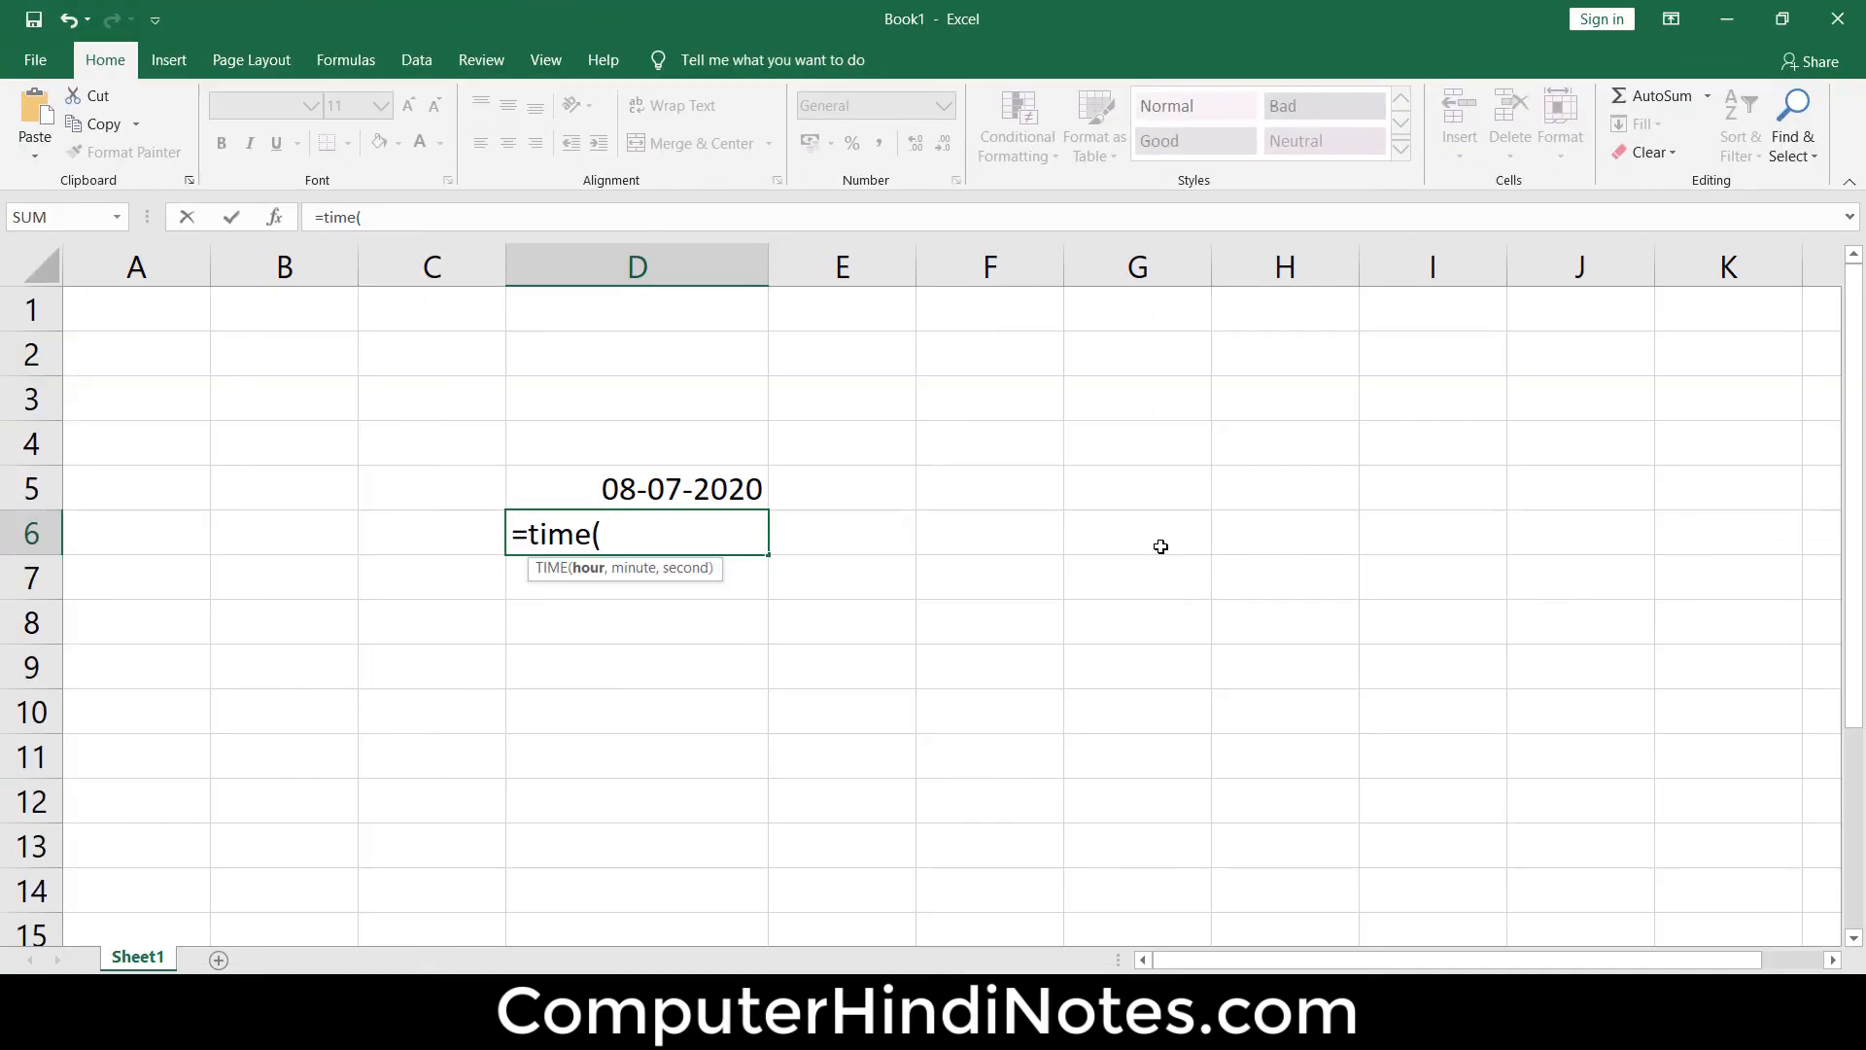
{"action": "type", "text": "7,54,"}
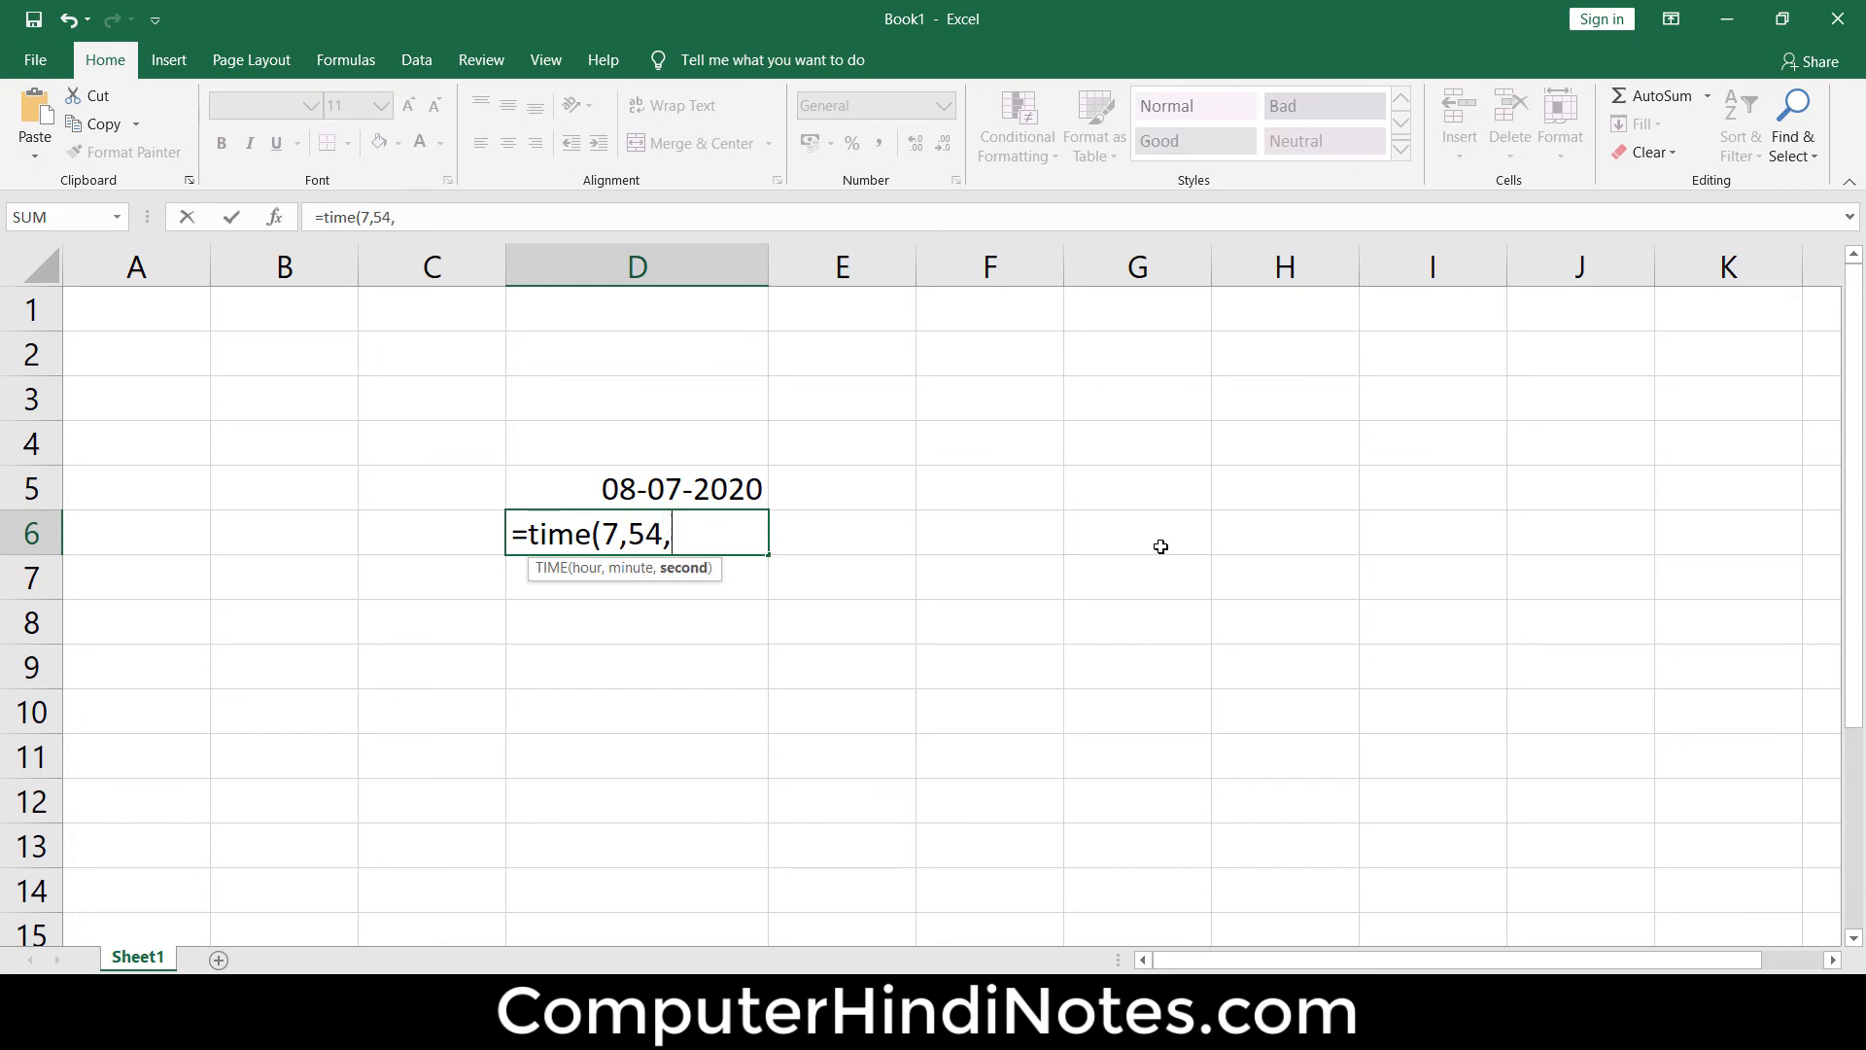
{"action": "type", "text": "30)"}
{"action": "key", "text": "Return"}
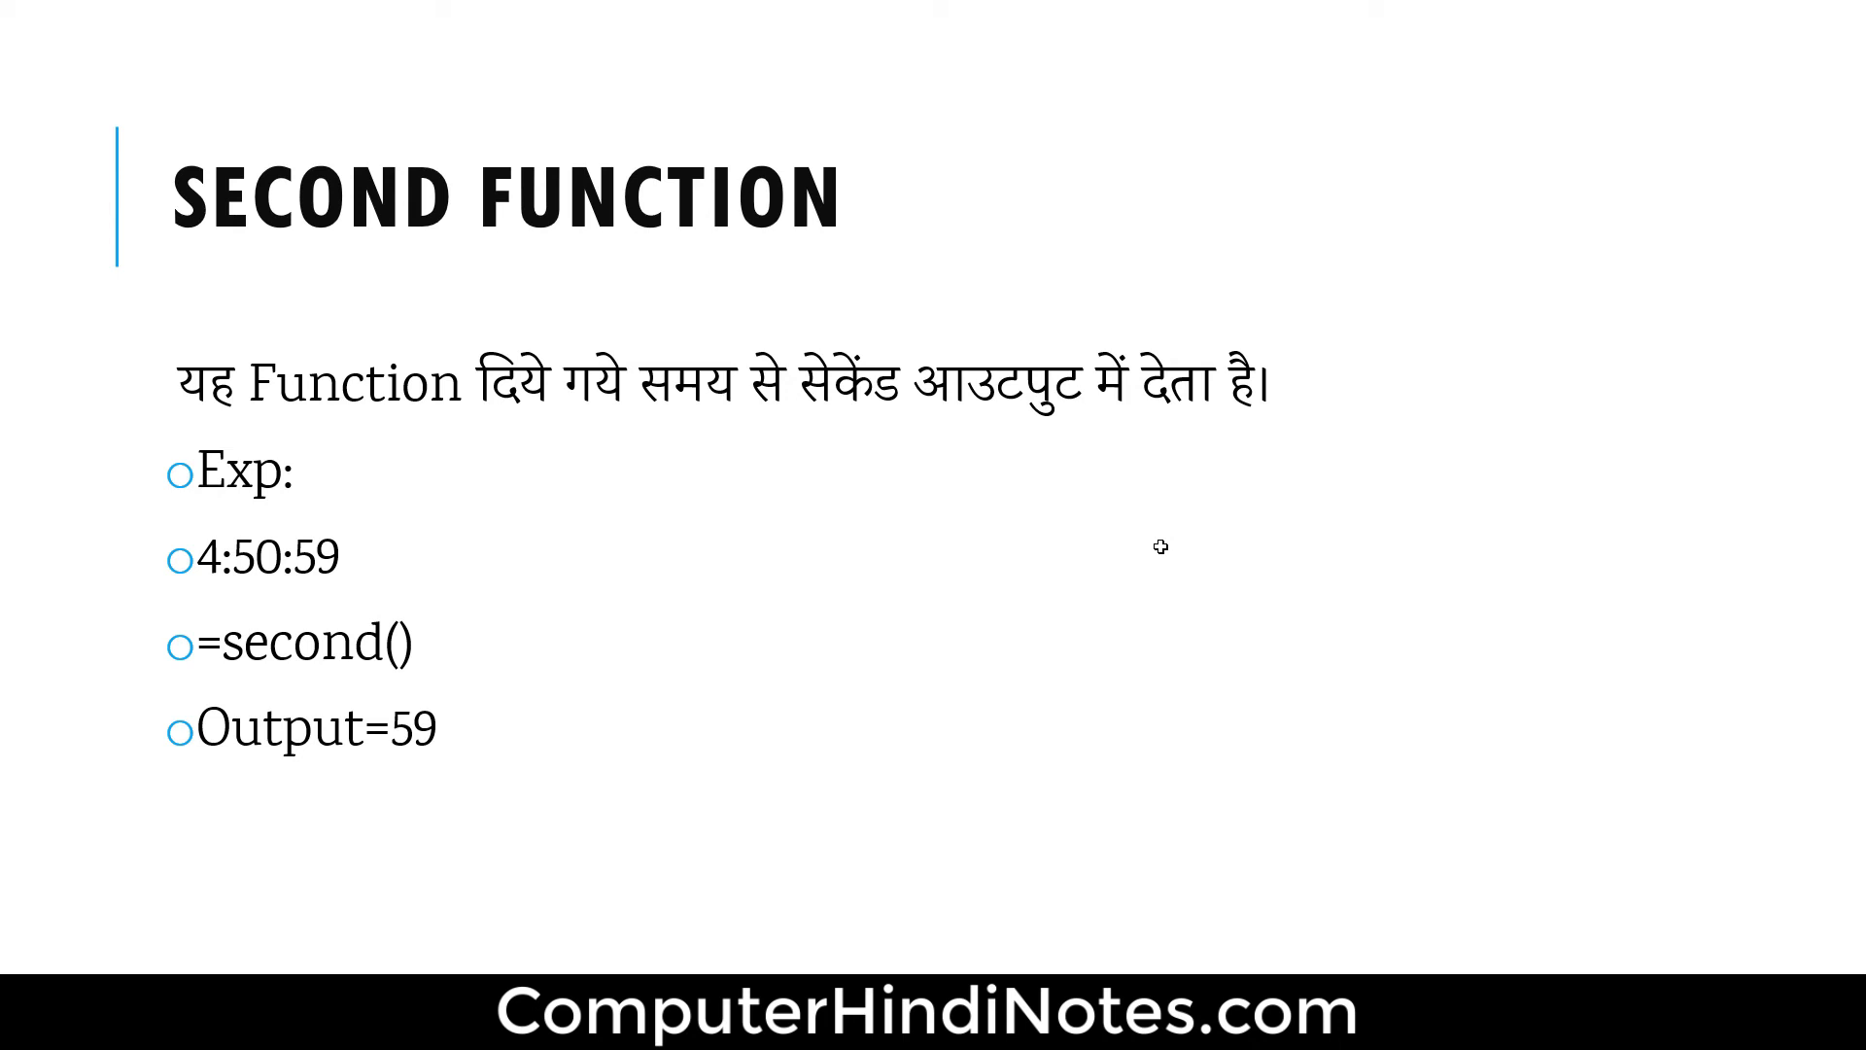
Switch back to the Excel workbook and enter =second(D6) in cell E6 to extract the seconds from the time
{"action": "key", "text": "alt+Tab"}
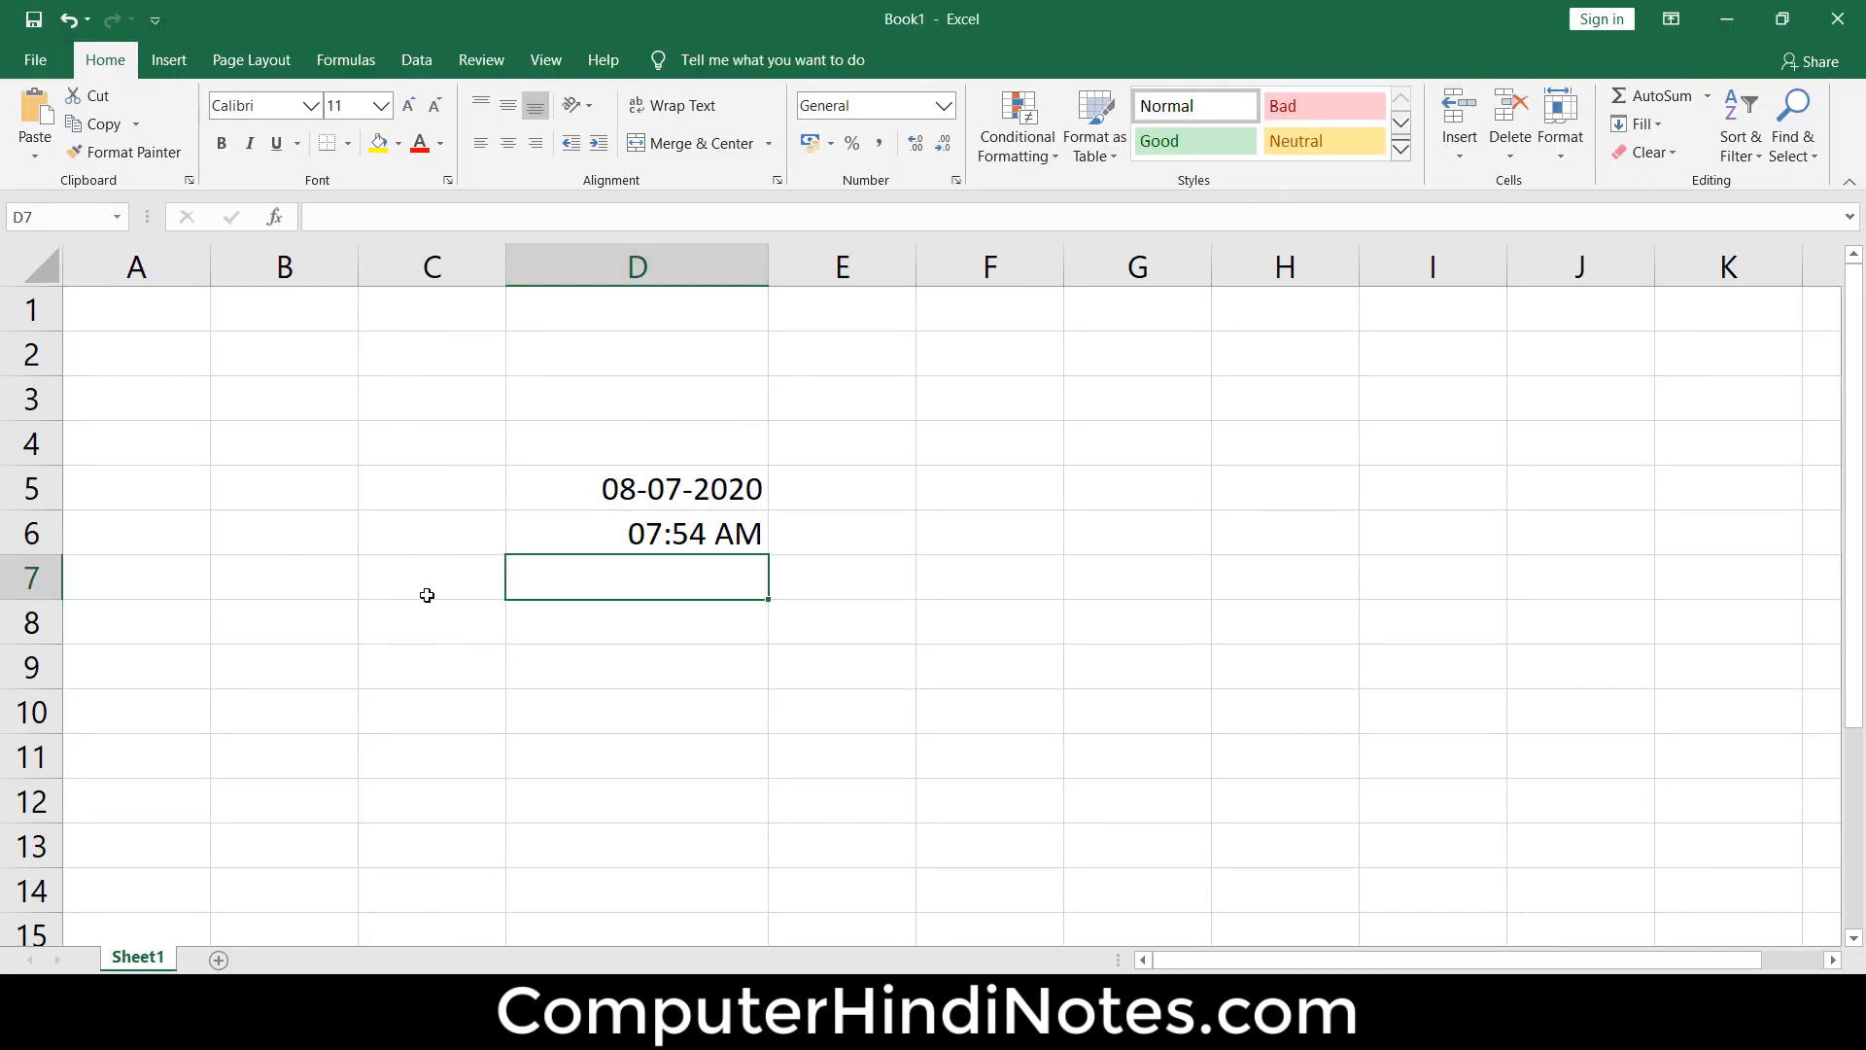
{"action": "left_click", "coordinate": [687, 540]}
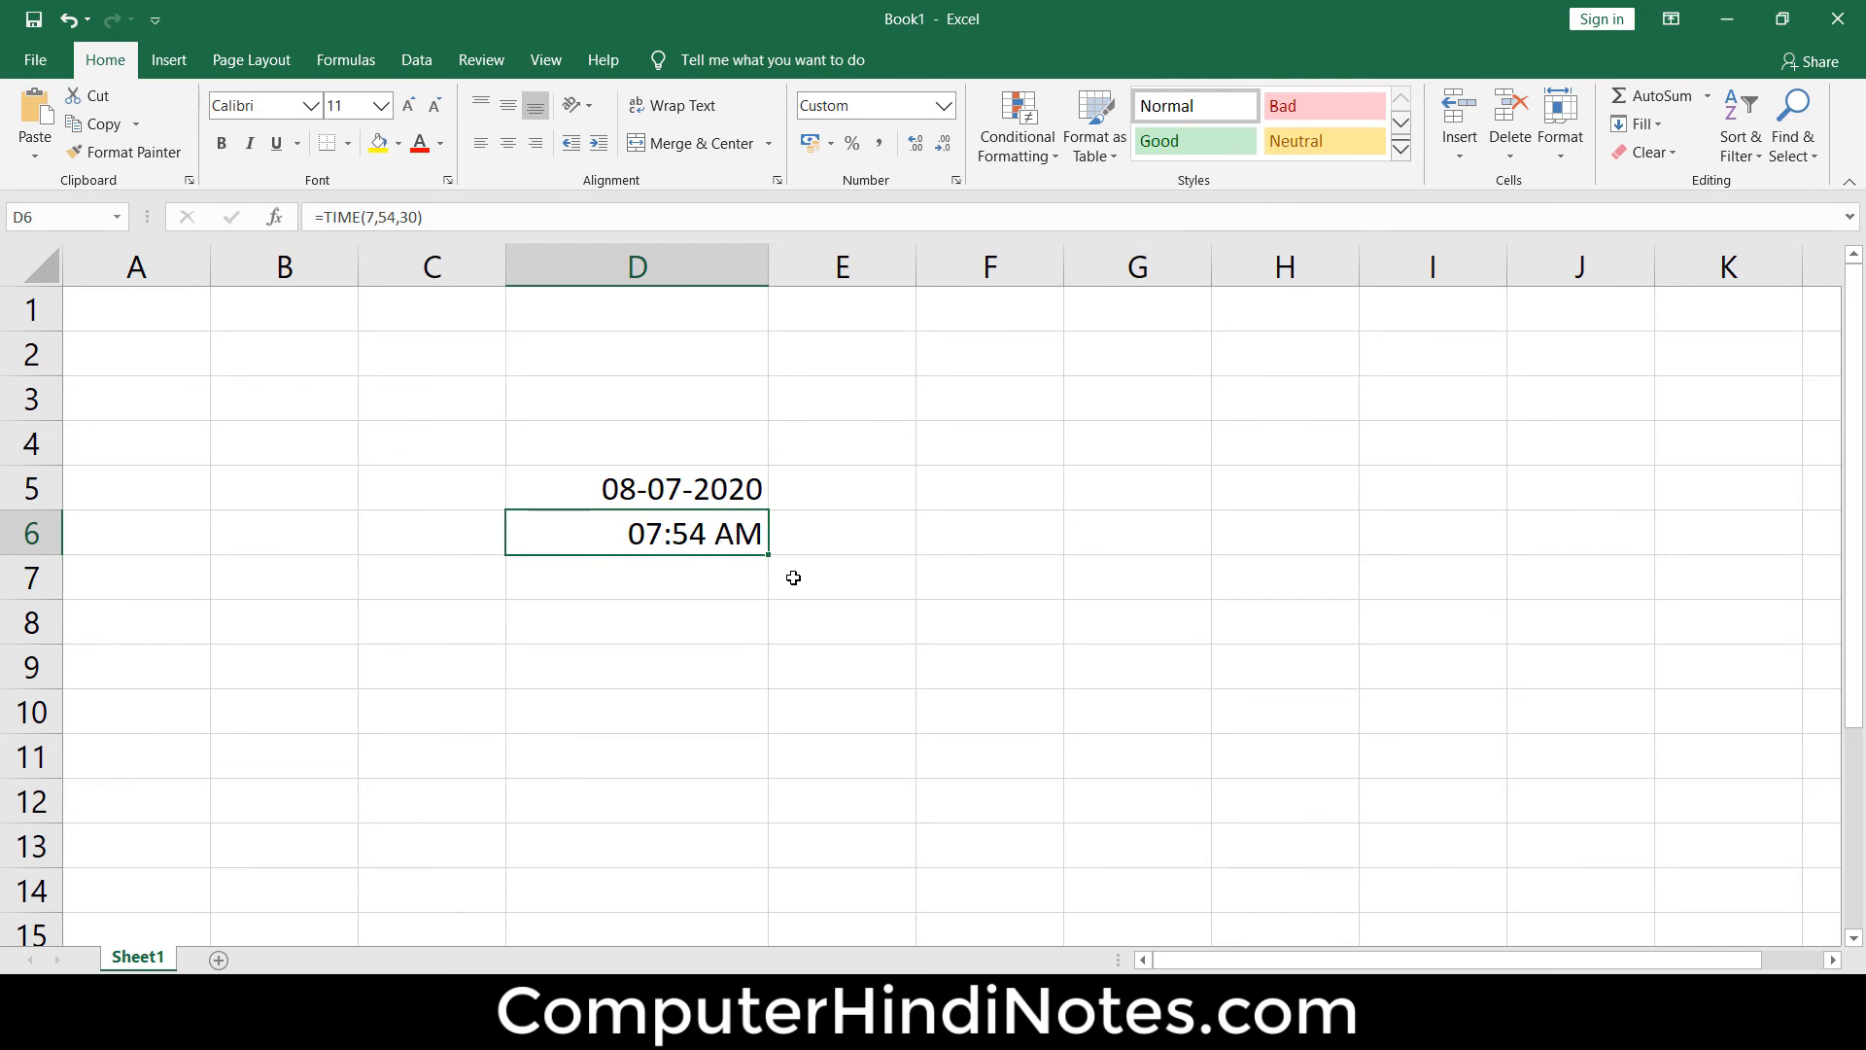
{"action": "left_click", "coordinate": [842, 541]}
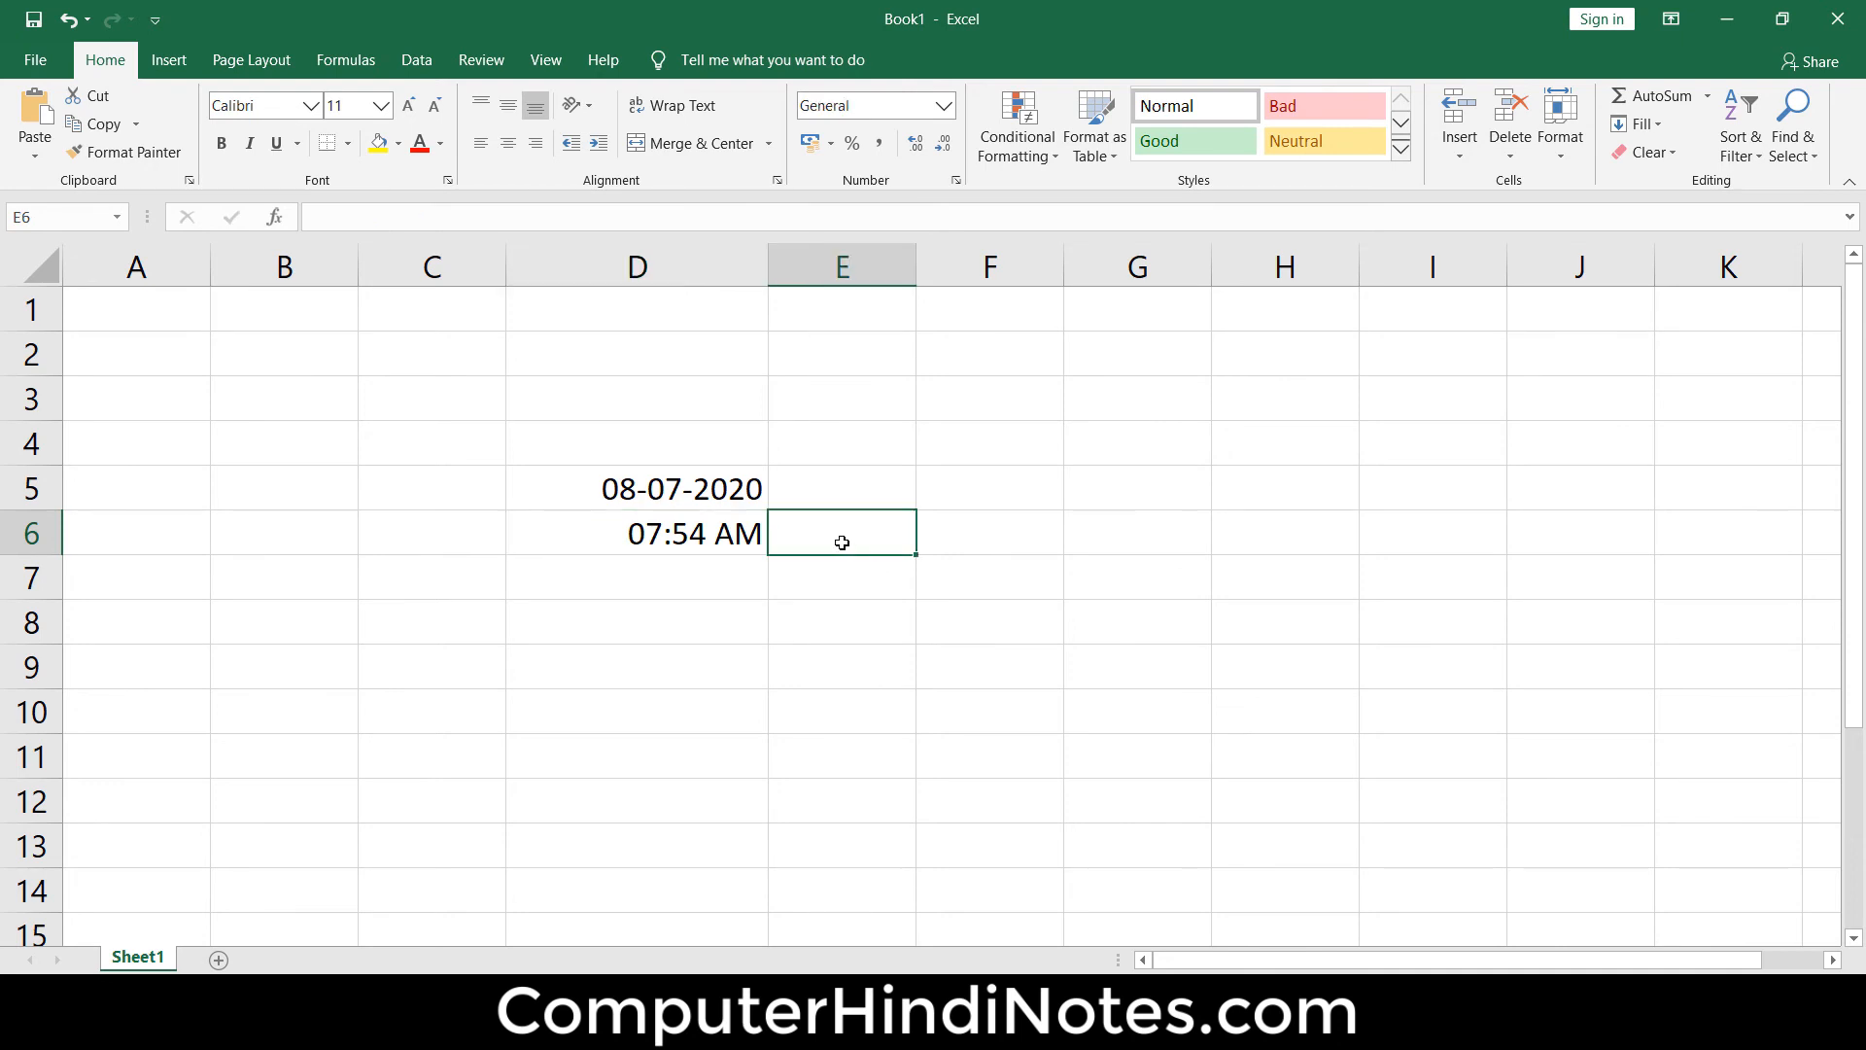
{"action": "left_click", "coordinate": [685, 537]}
{"action": "left_click", "coordinate": [847, 538]}
{"action": "type", "text": "=se"}
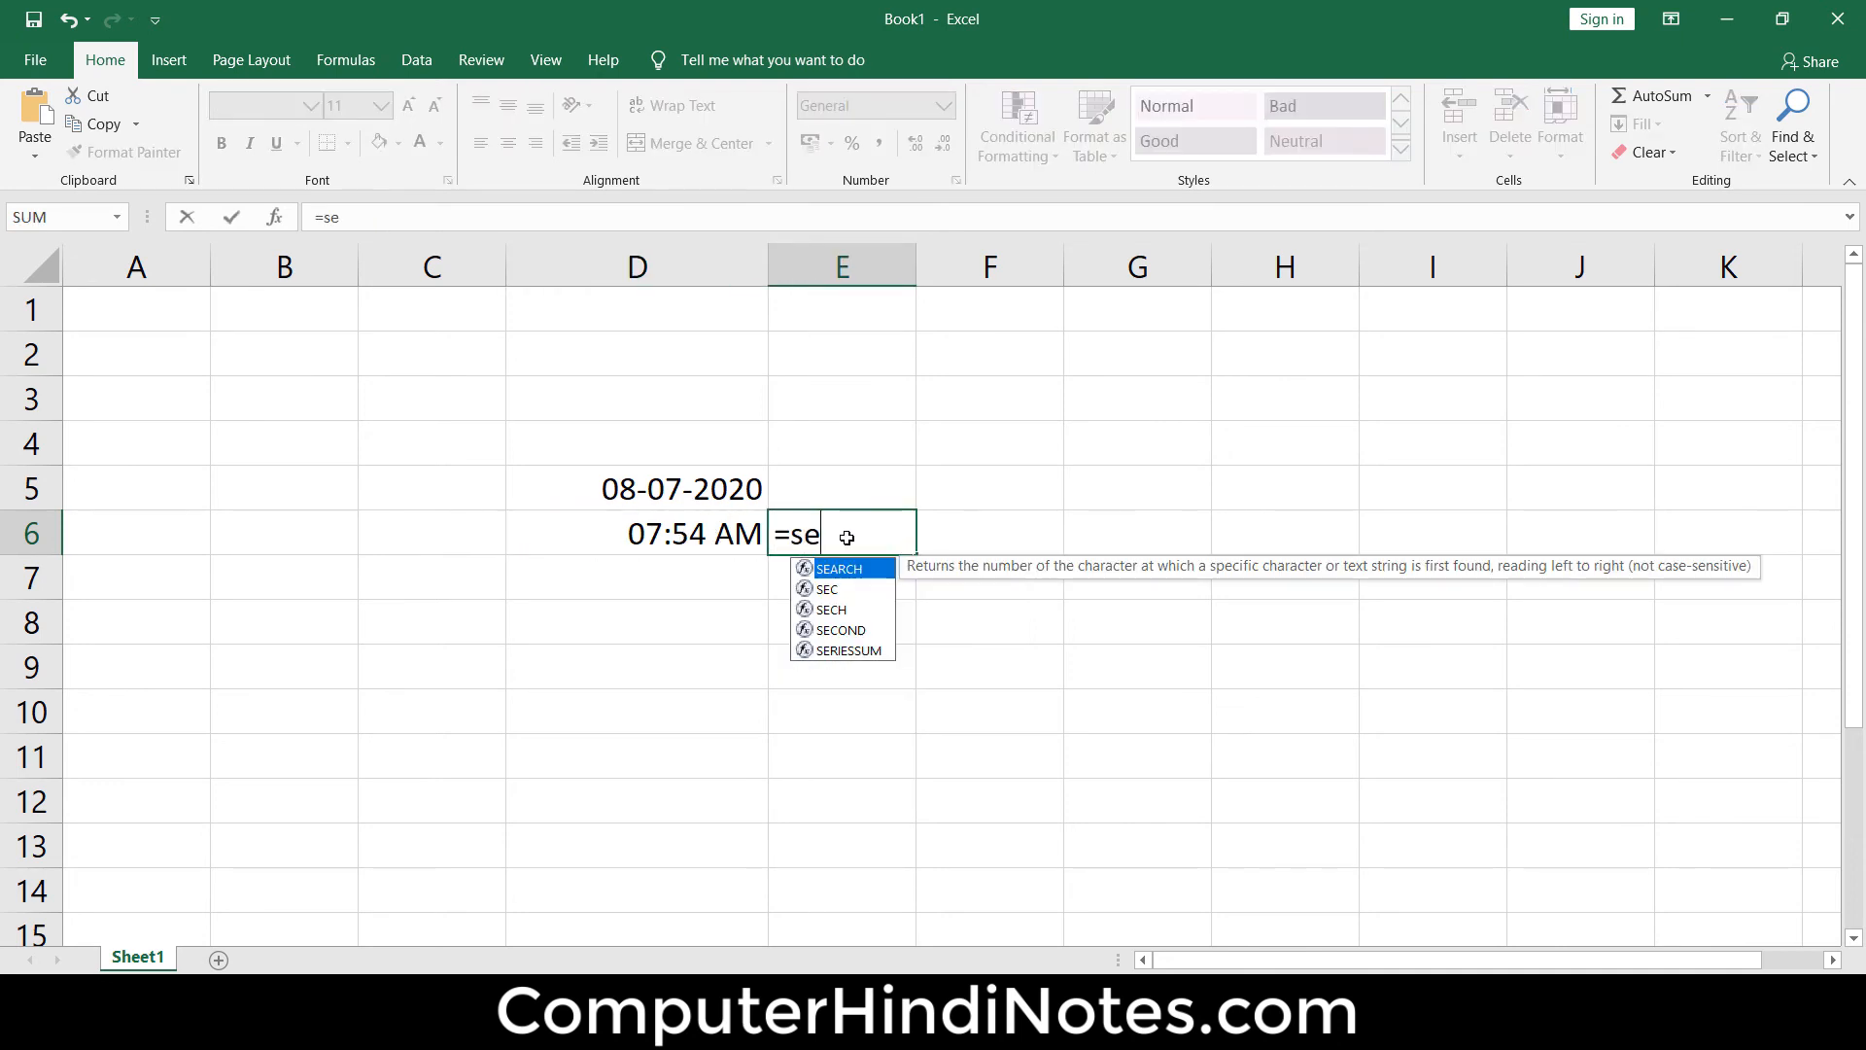
{"action": "type", "text": "cond"}
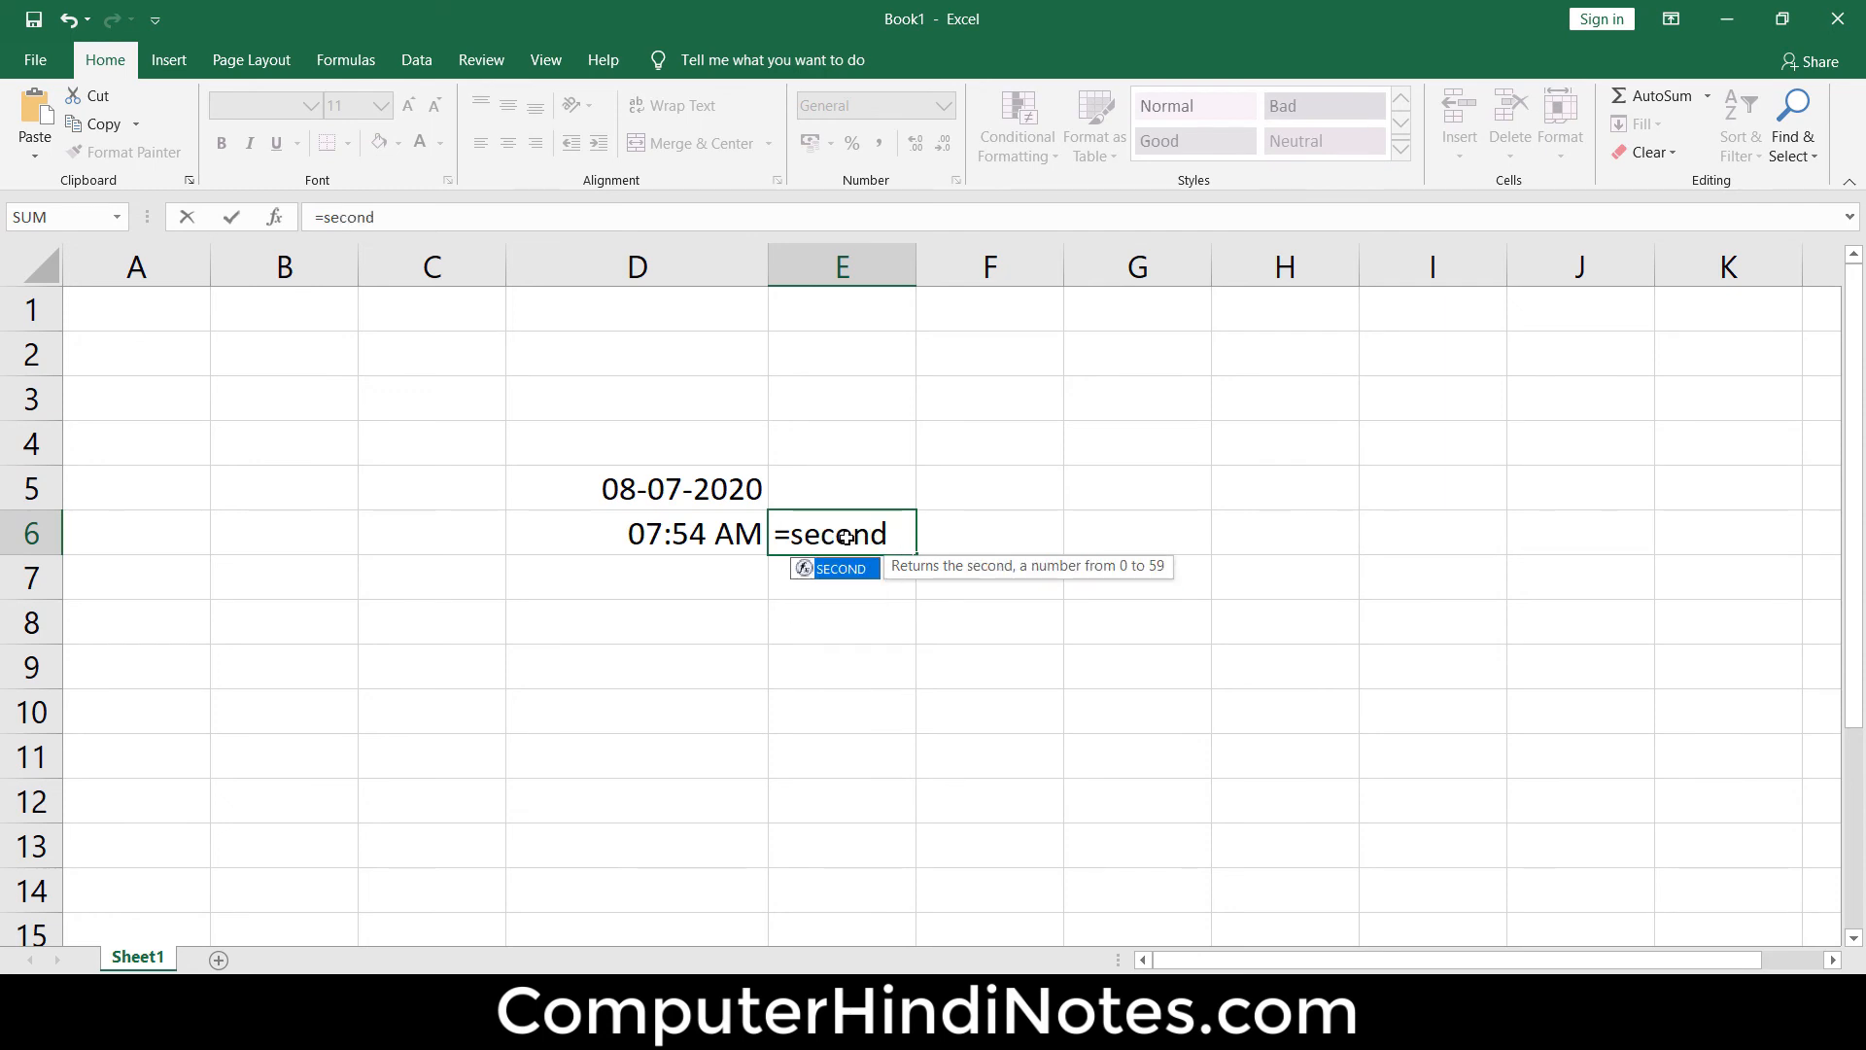
{"action": "type", "text": "("}
{"action": "left_click", "coordinate": [747, 530]}
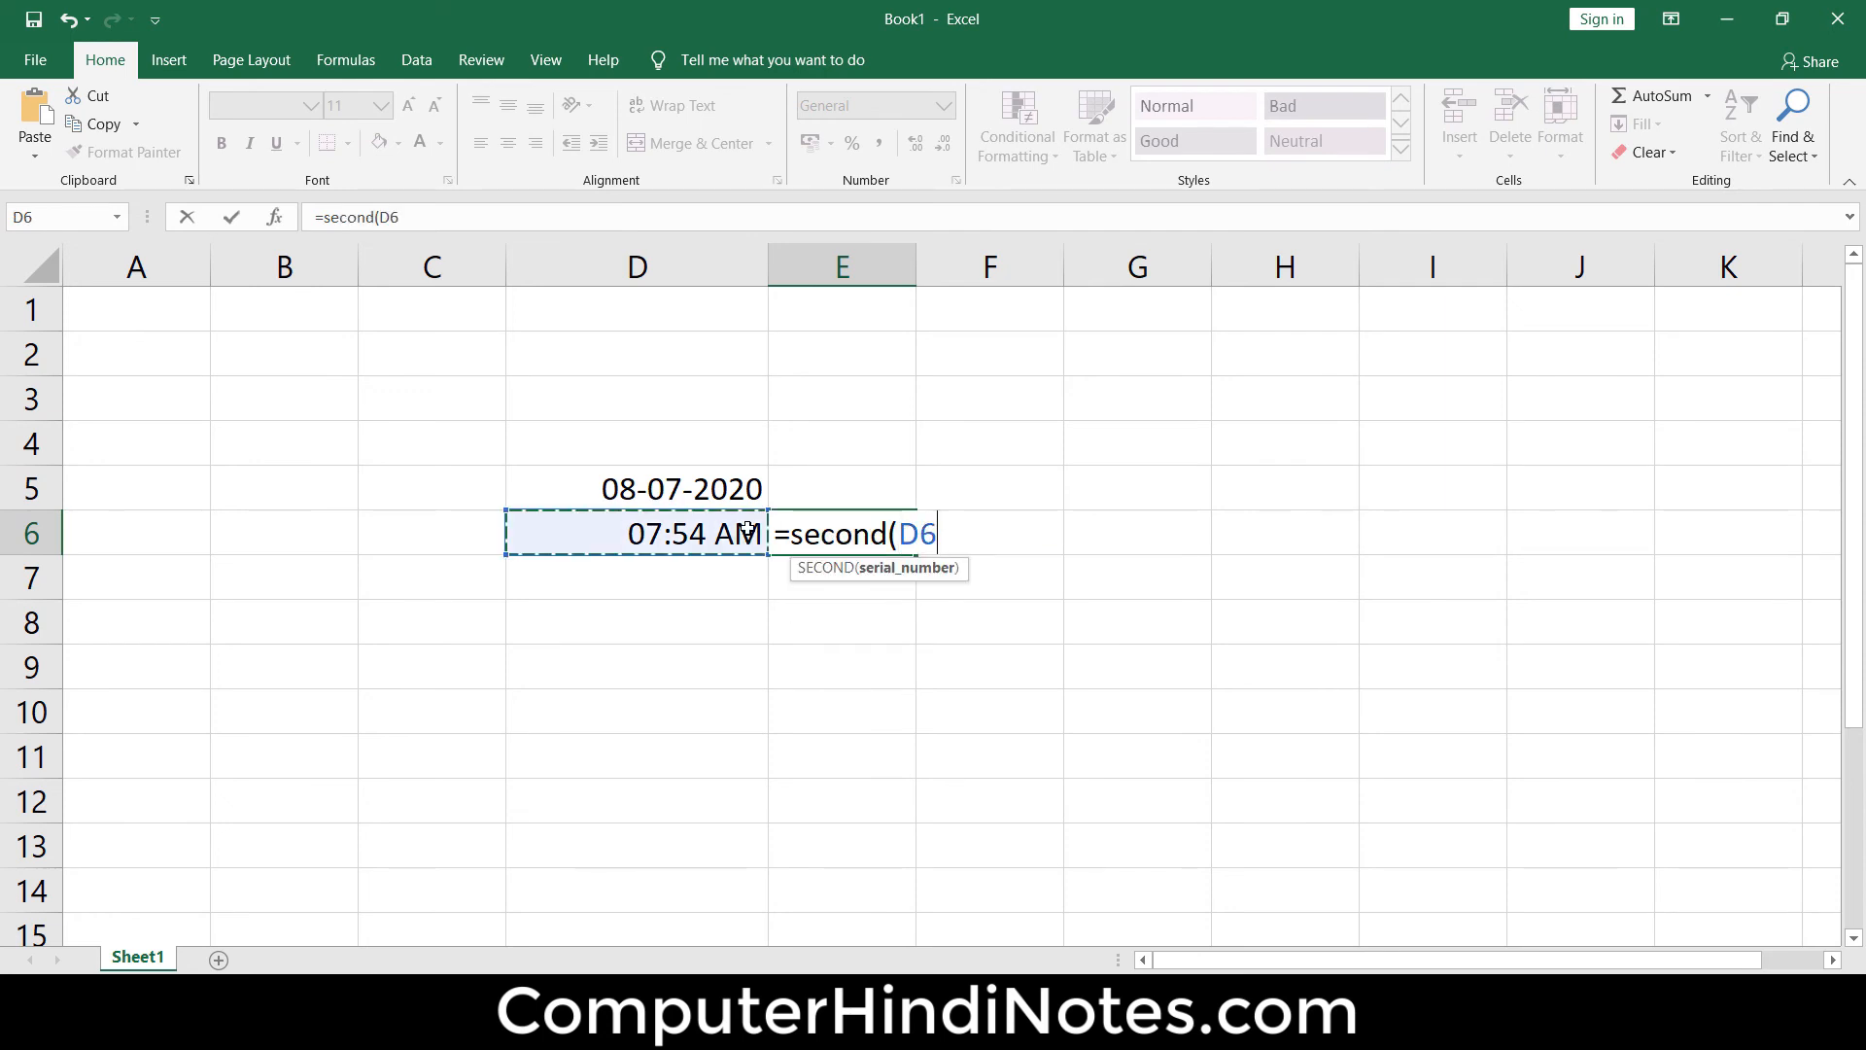
{"action": "type", "text": ")"}
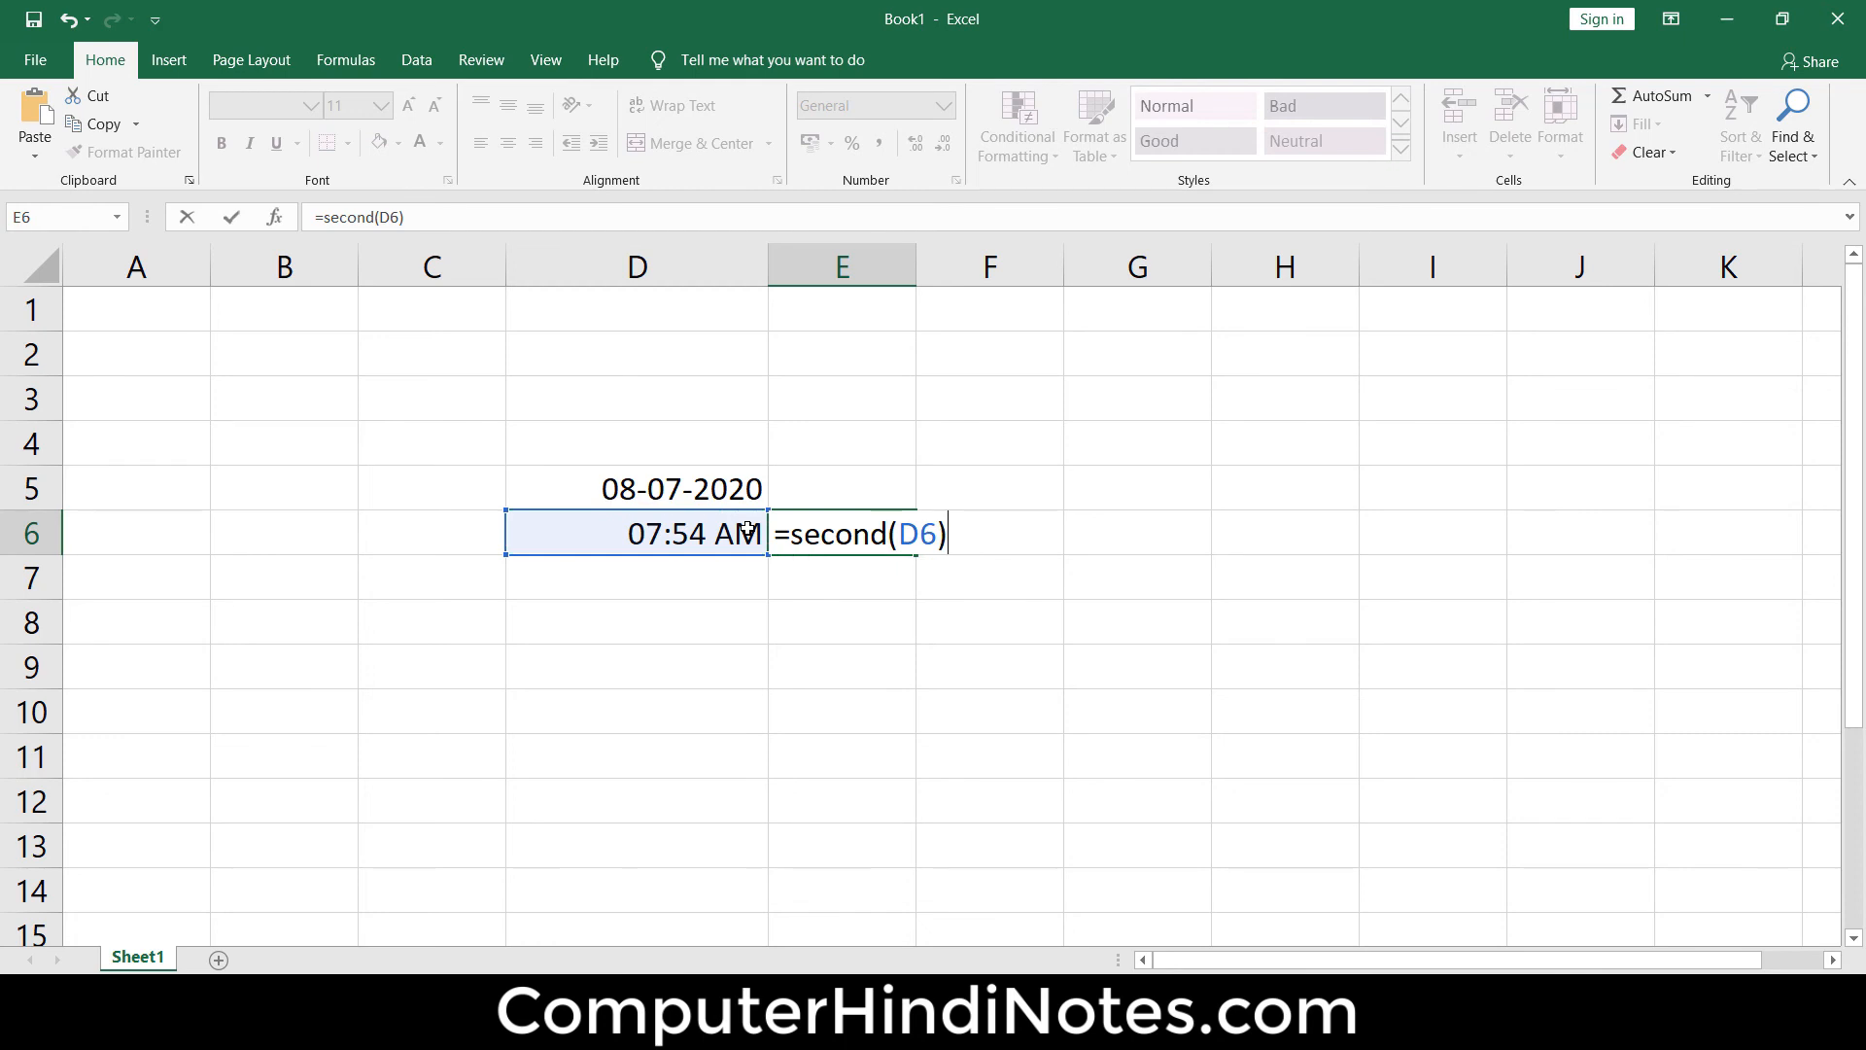
{"action": "key", "text": "Return"}
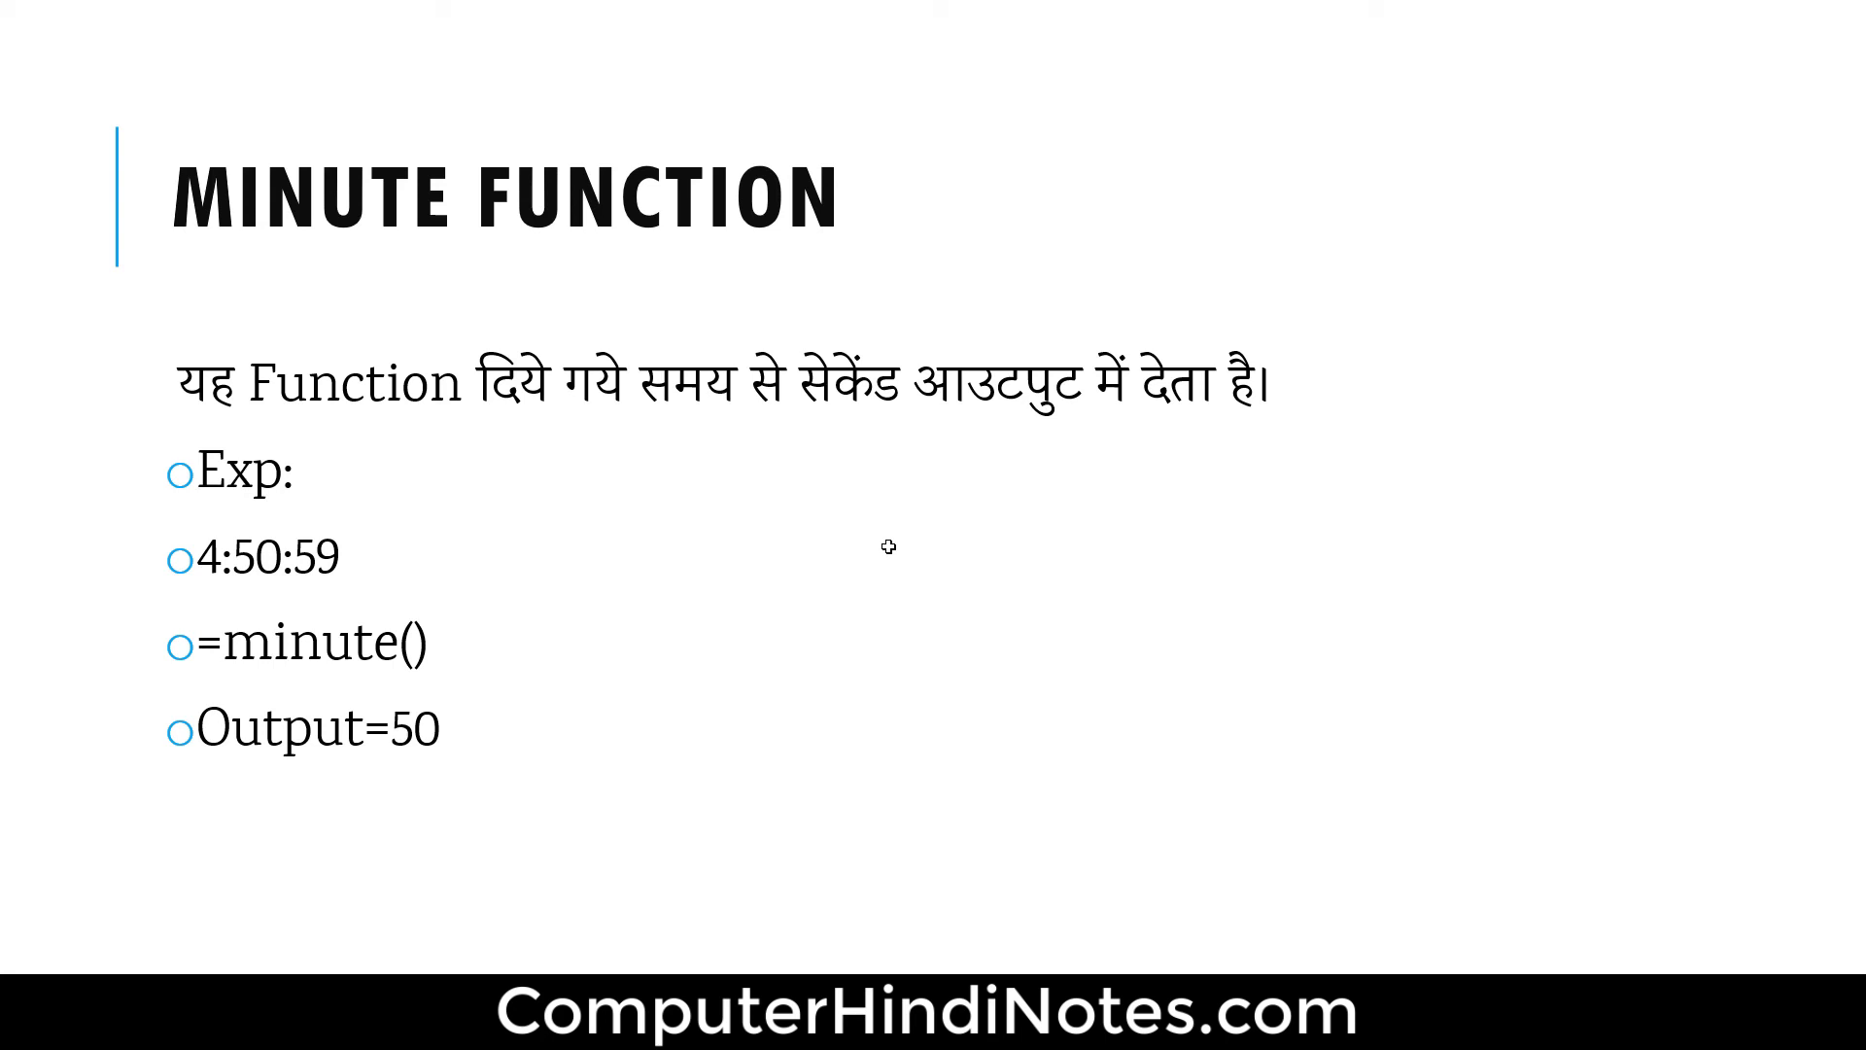
Enter =minute(D6) in cell E7 to extract the minutes from the time
{"action": "key", "text": "Right"}
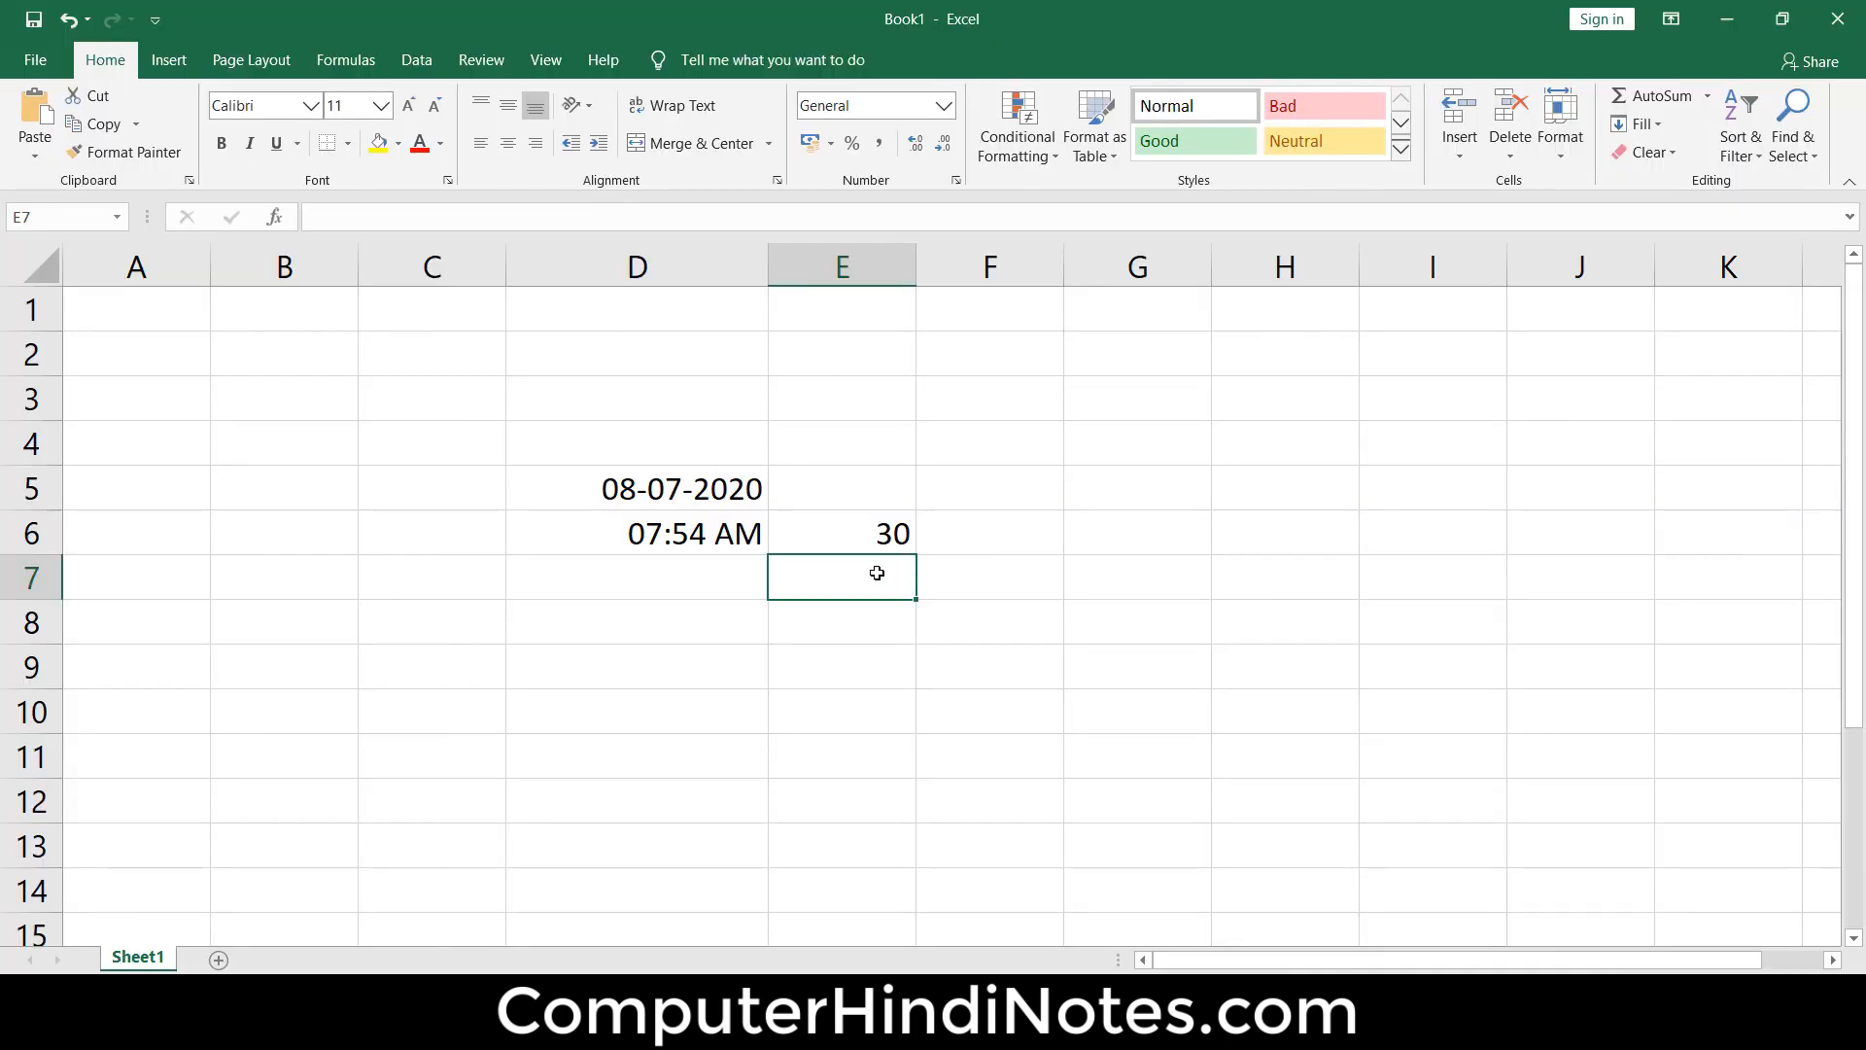
{"action": "type", "text": "=m"}
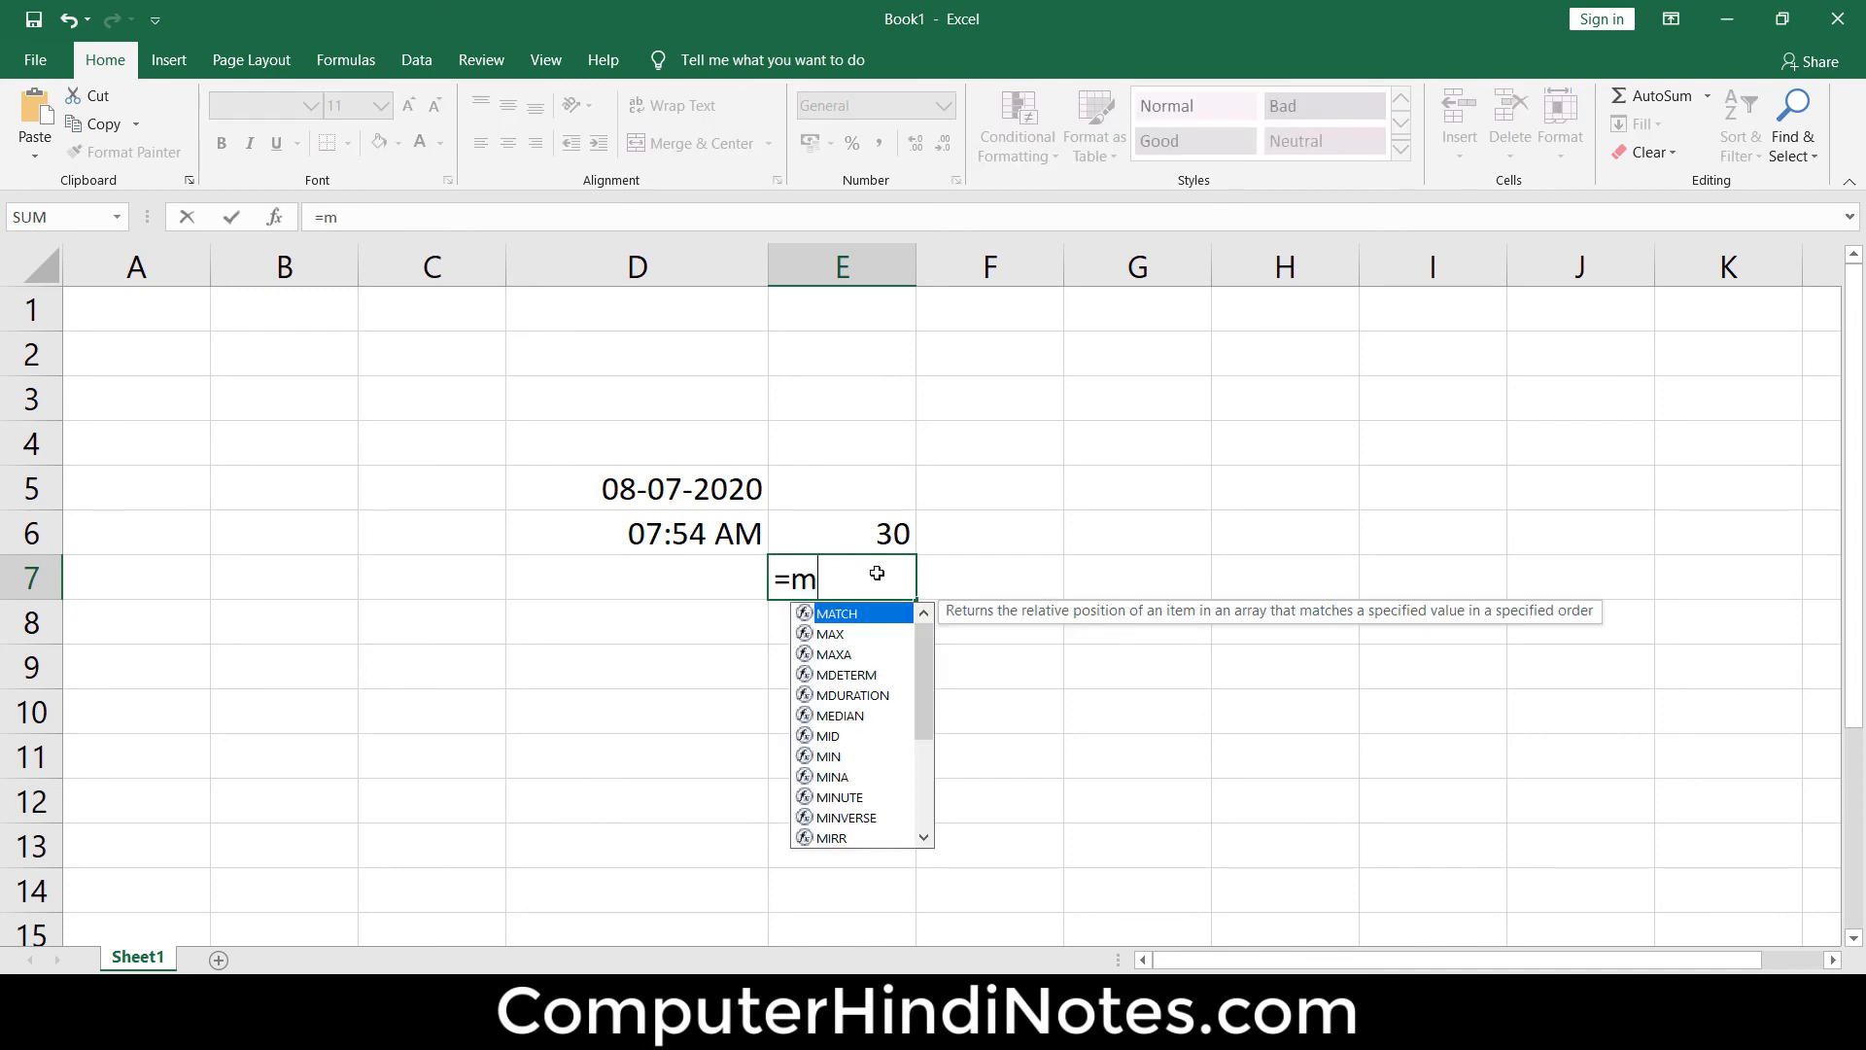
{"action": "type", "text": "inute"}
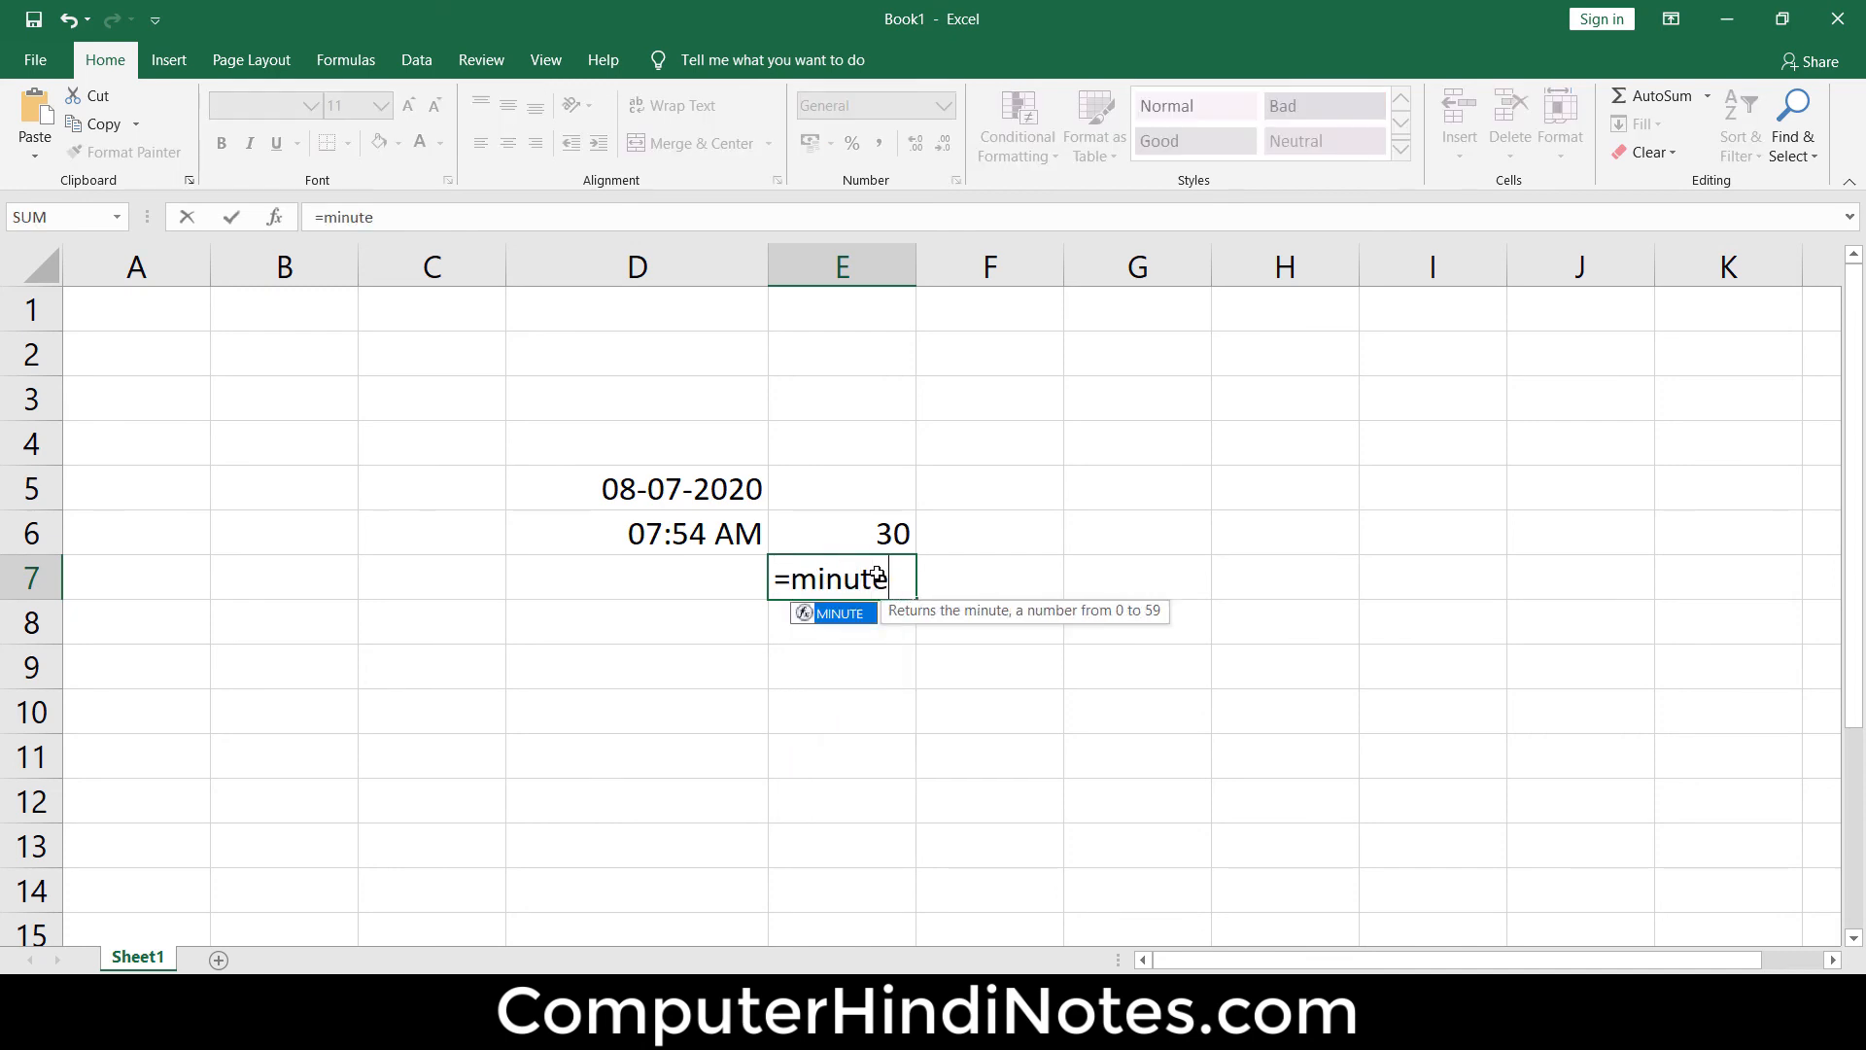
{"action": "type", "text": "("}
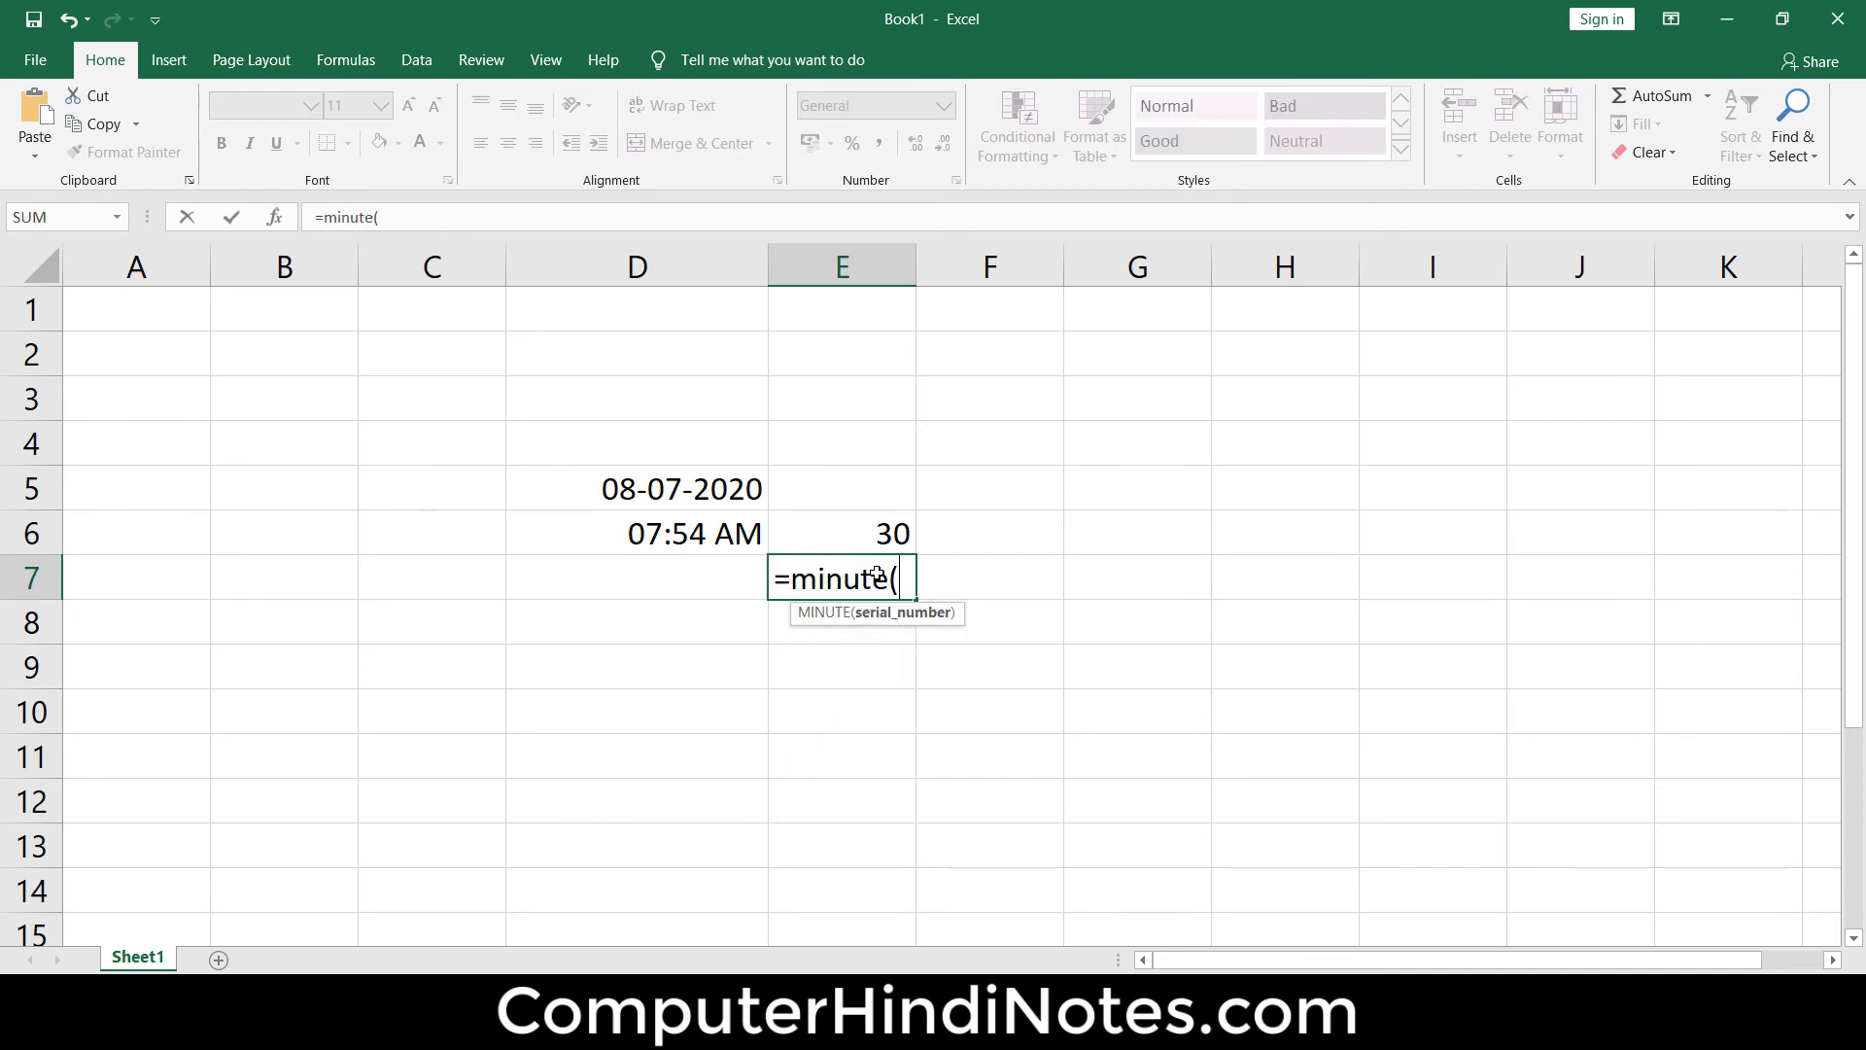
{"action": "left_click", "coordinate": [657, 539]}
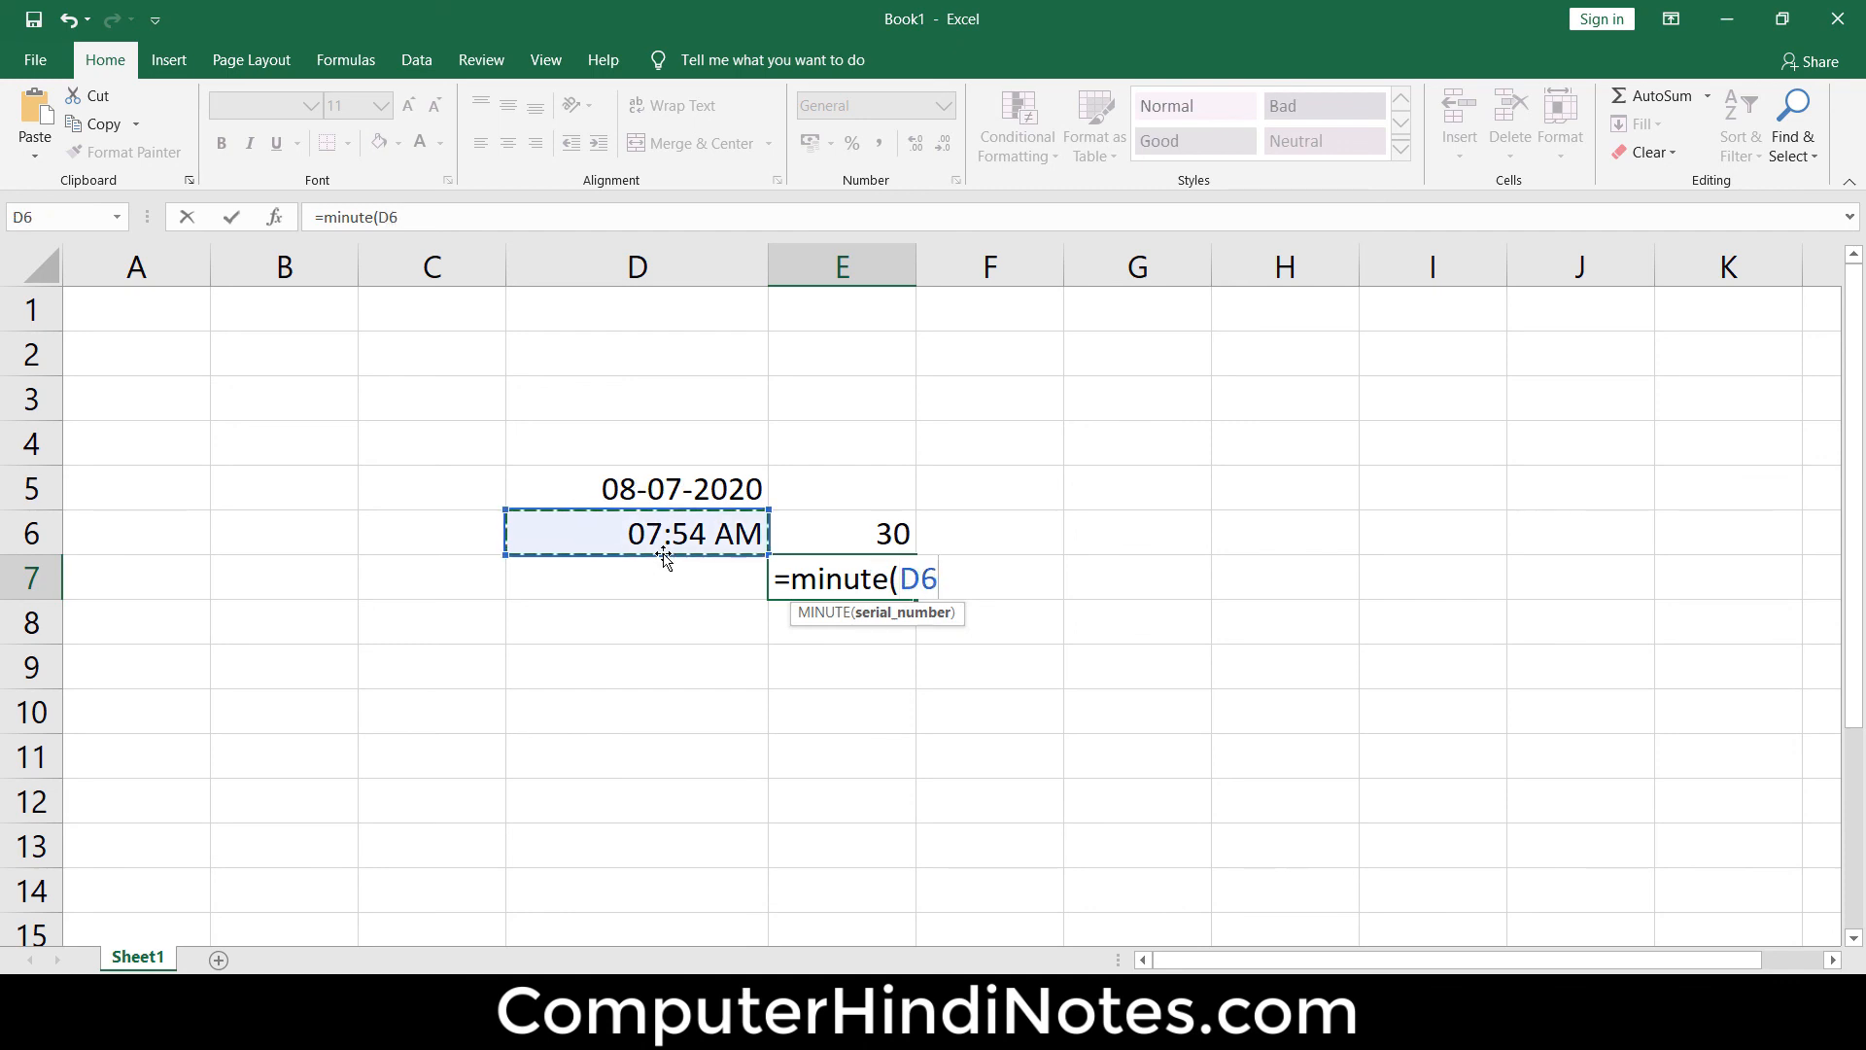
{"action": "type", "text": ")"}
{"action": "key", "text": "Return"}
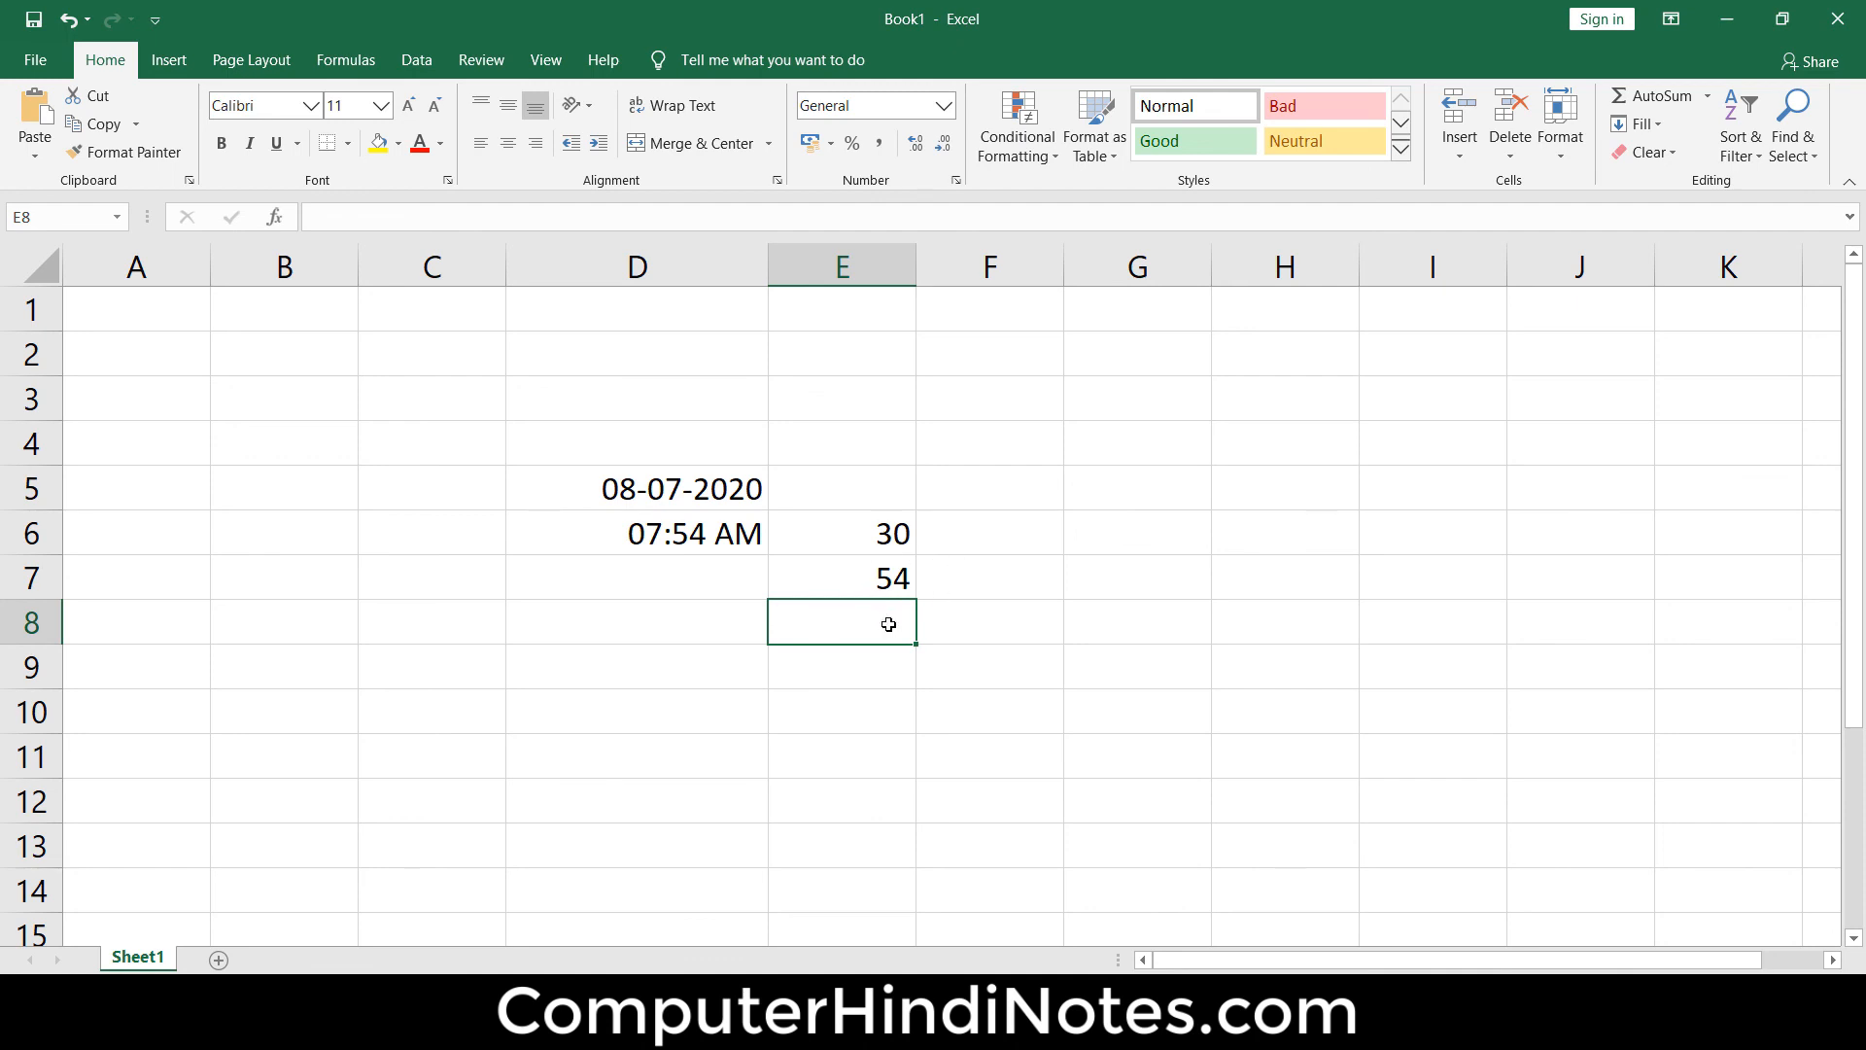
Enter =hour(D6) in cell E8 to extract the hour from the time
{"action": "type", "text": "=hour"}
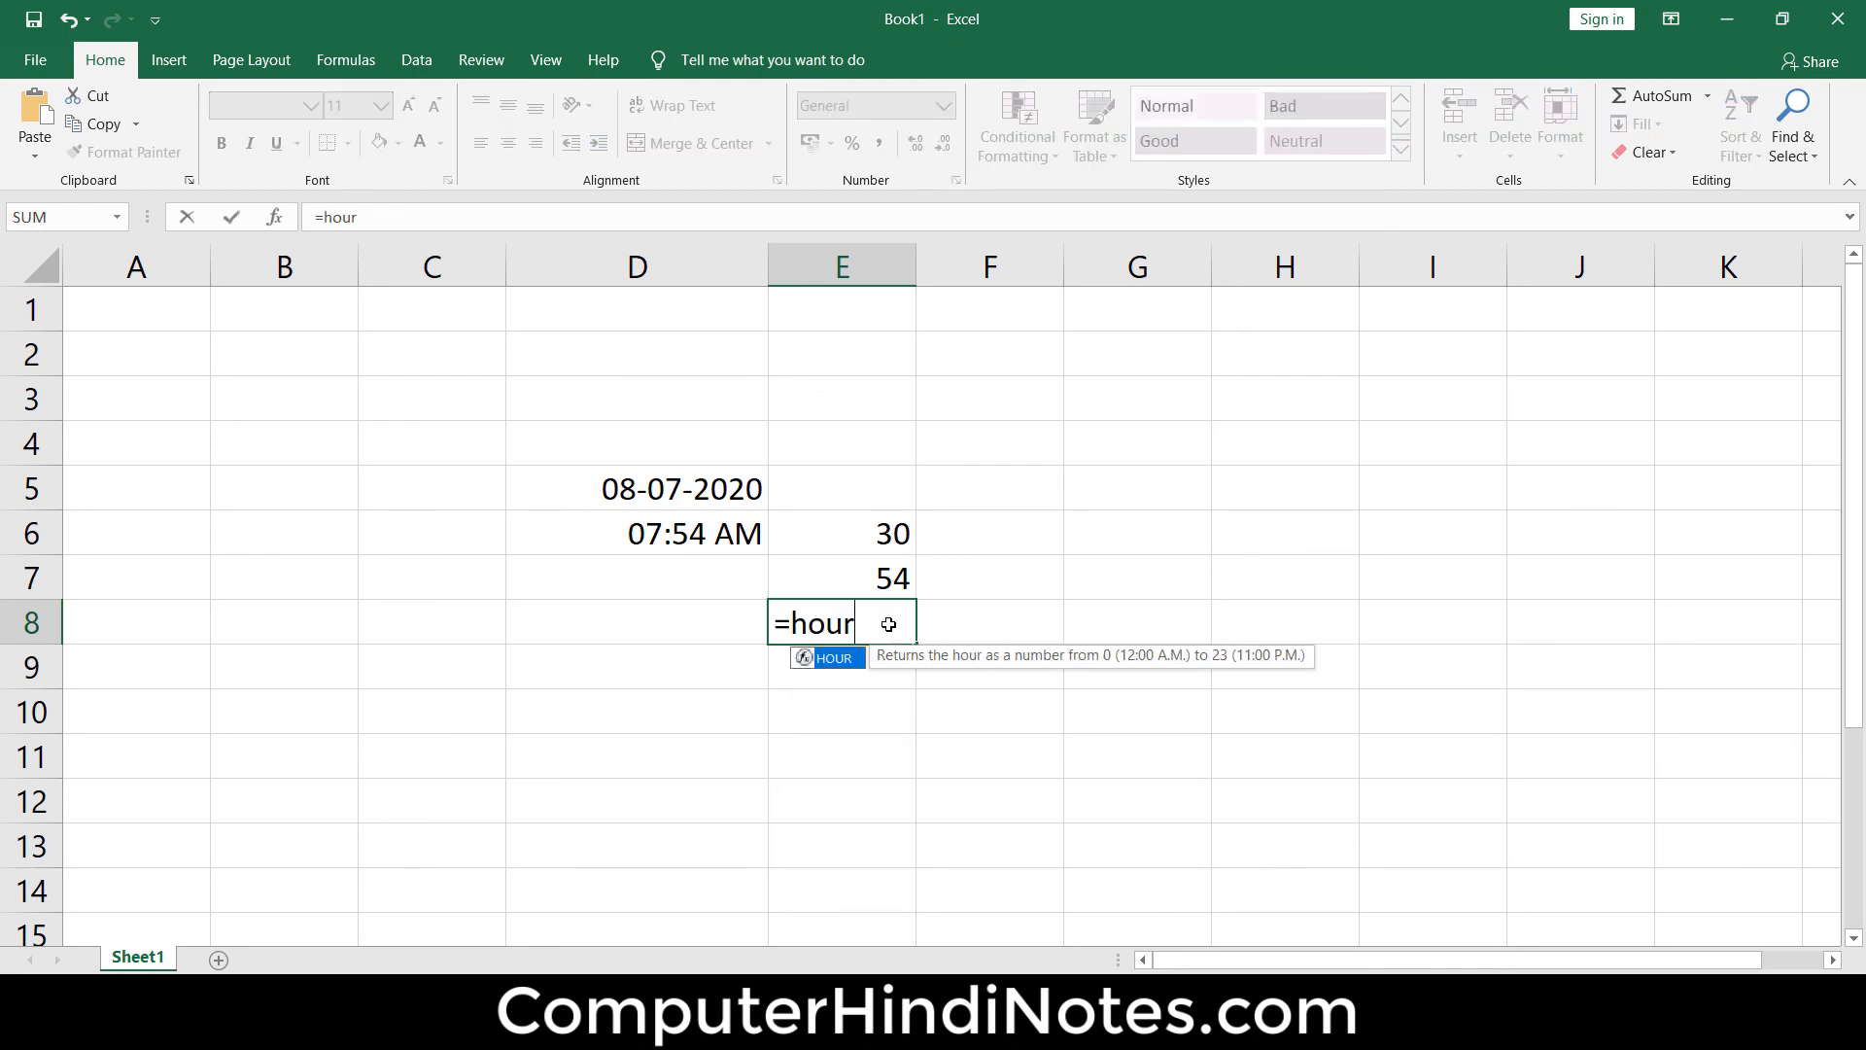
{"action": "type", "text": "("}
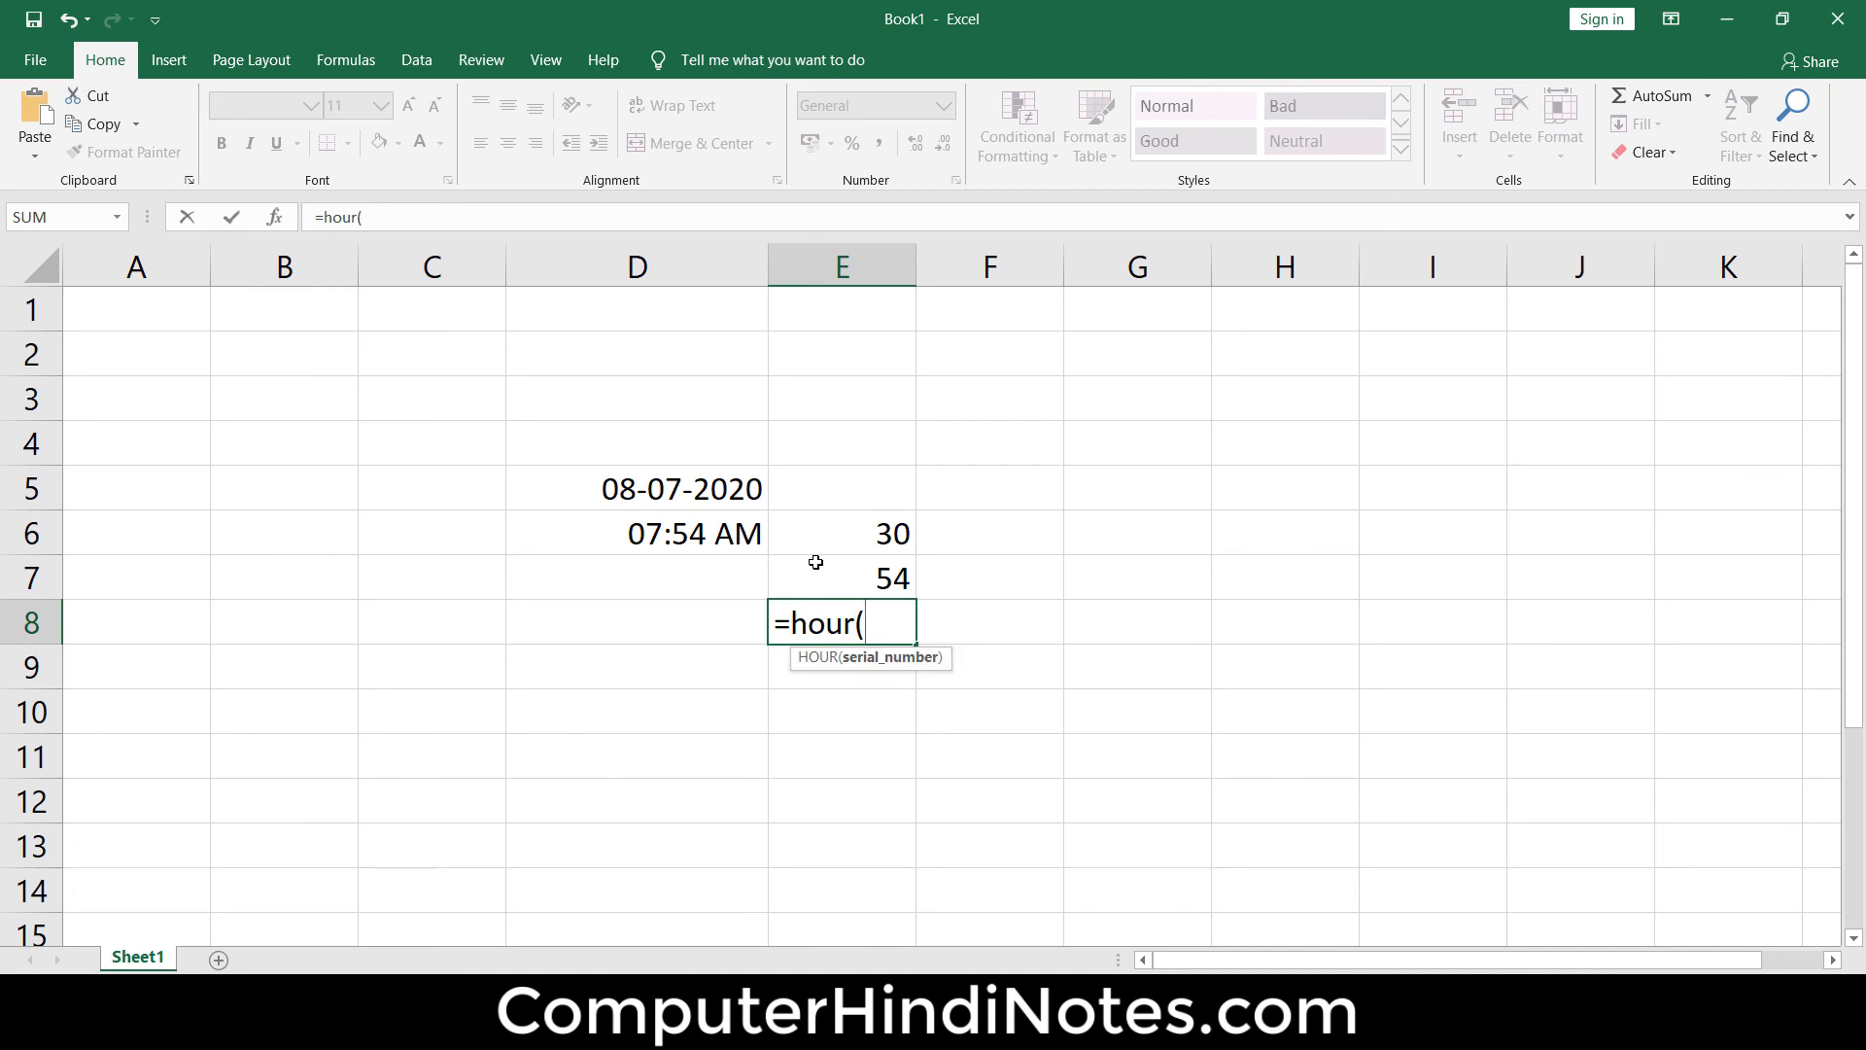
{"action": "left_click", "coordinate": [691, 547]}
{"action": "type", "text": ")"}
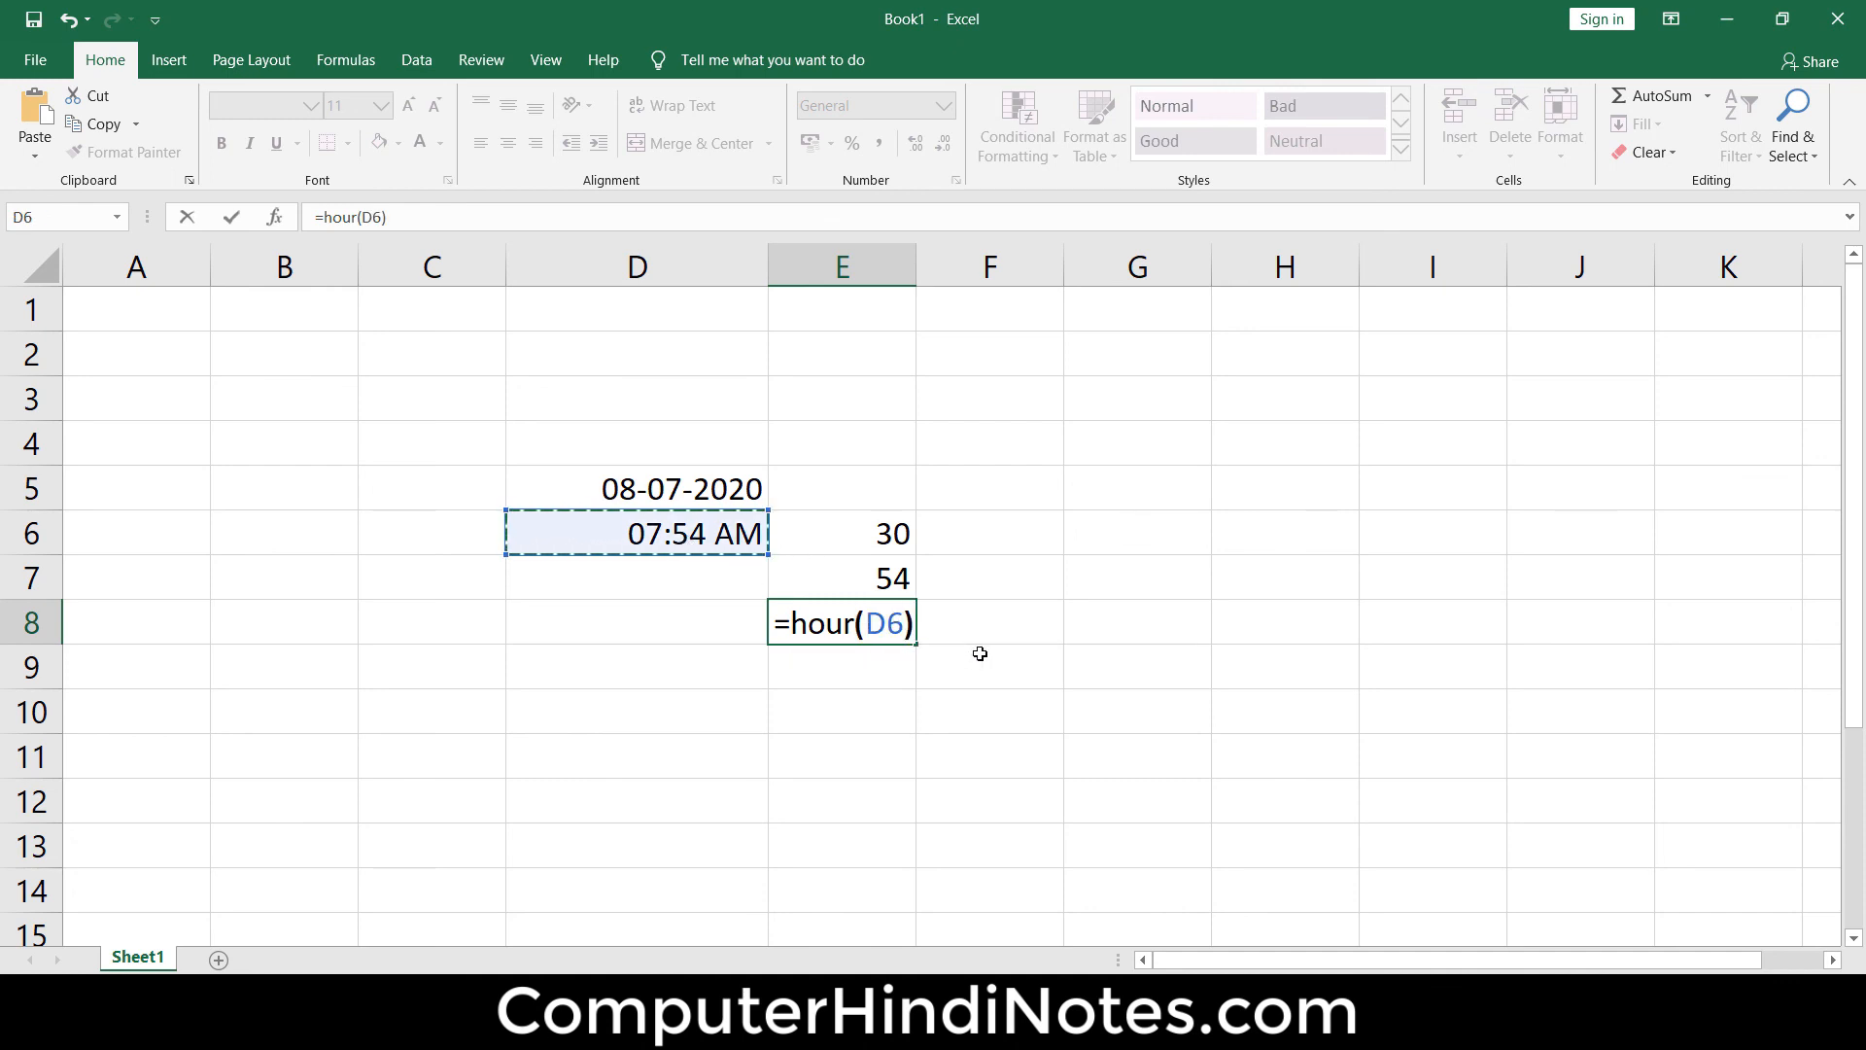
{"action": "key", "text": "Return"}
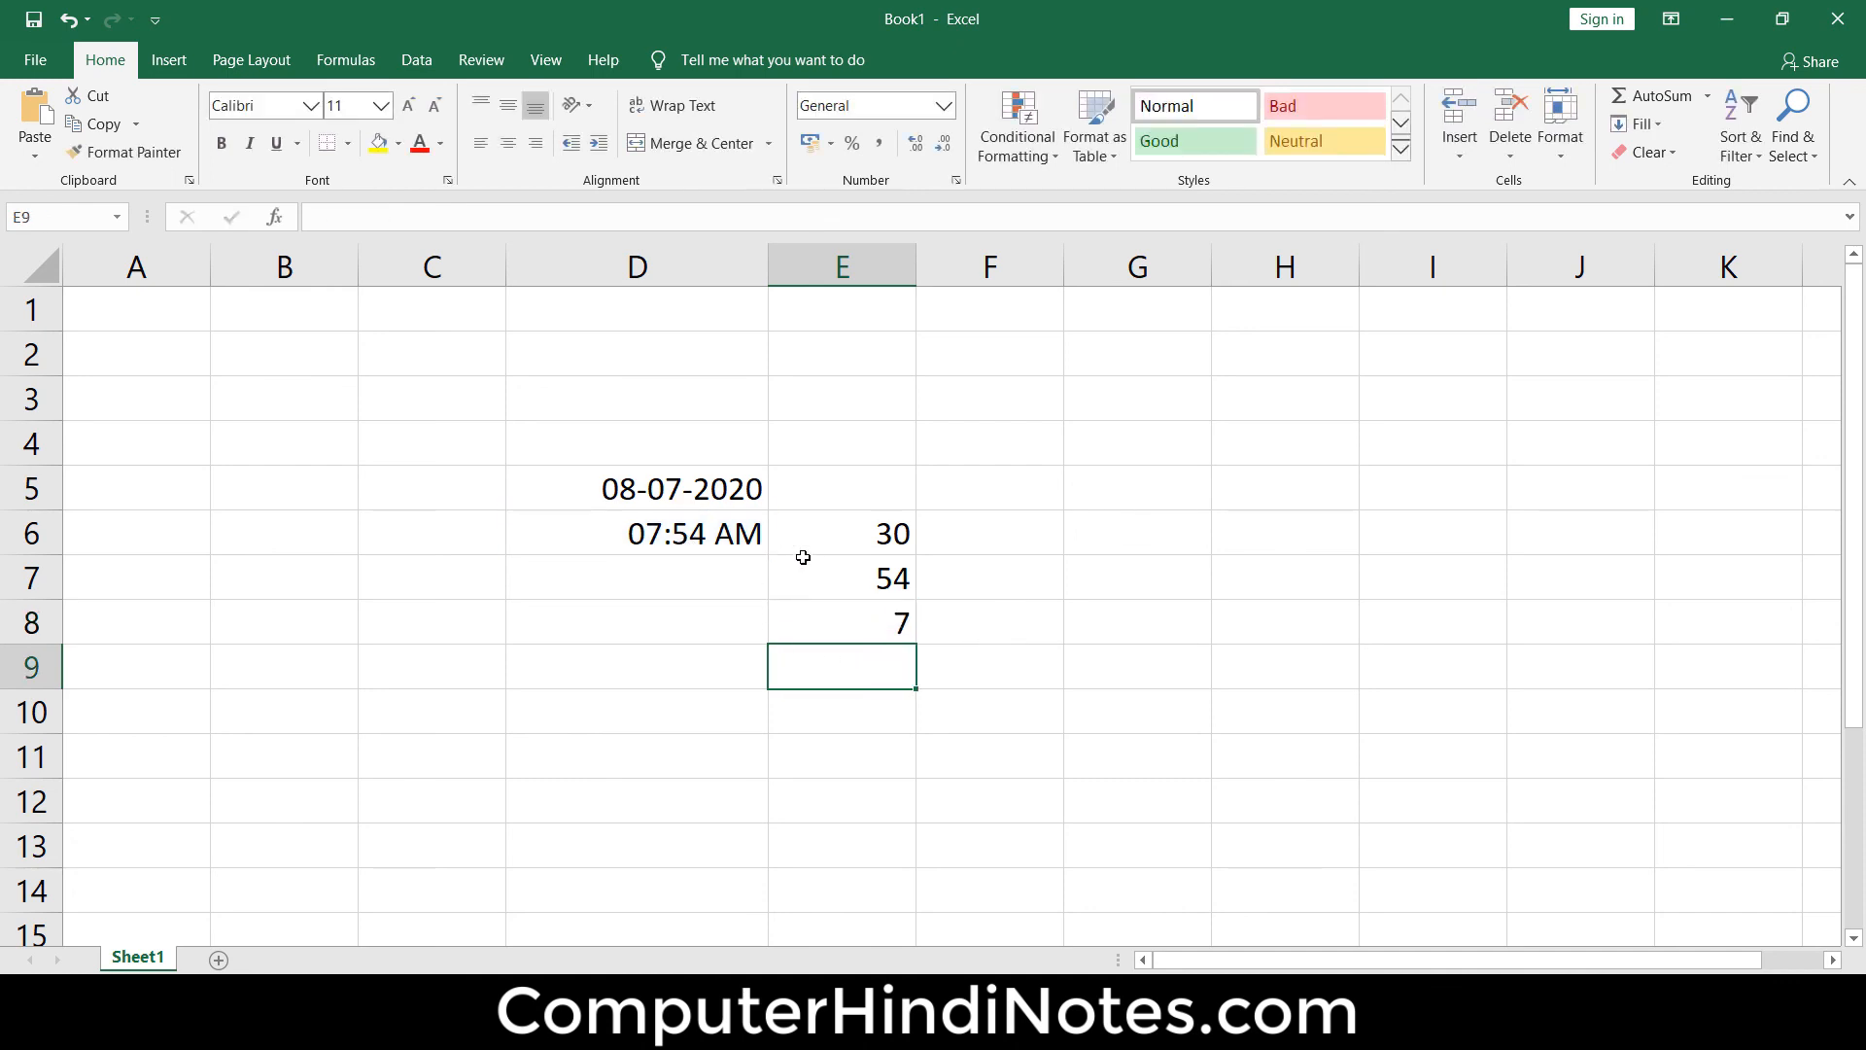
Compare the second, minute and hour formulas in E6 to E8 with the source time in D6
{"action": "left_click_drag", "start_coordinate": [880, 489], "coordinate": [887, 709]}
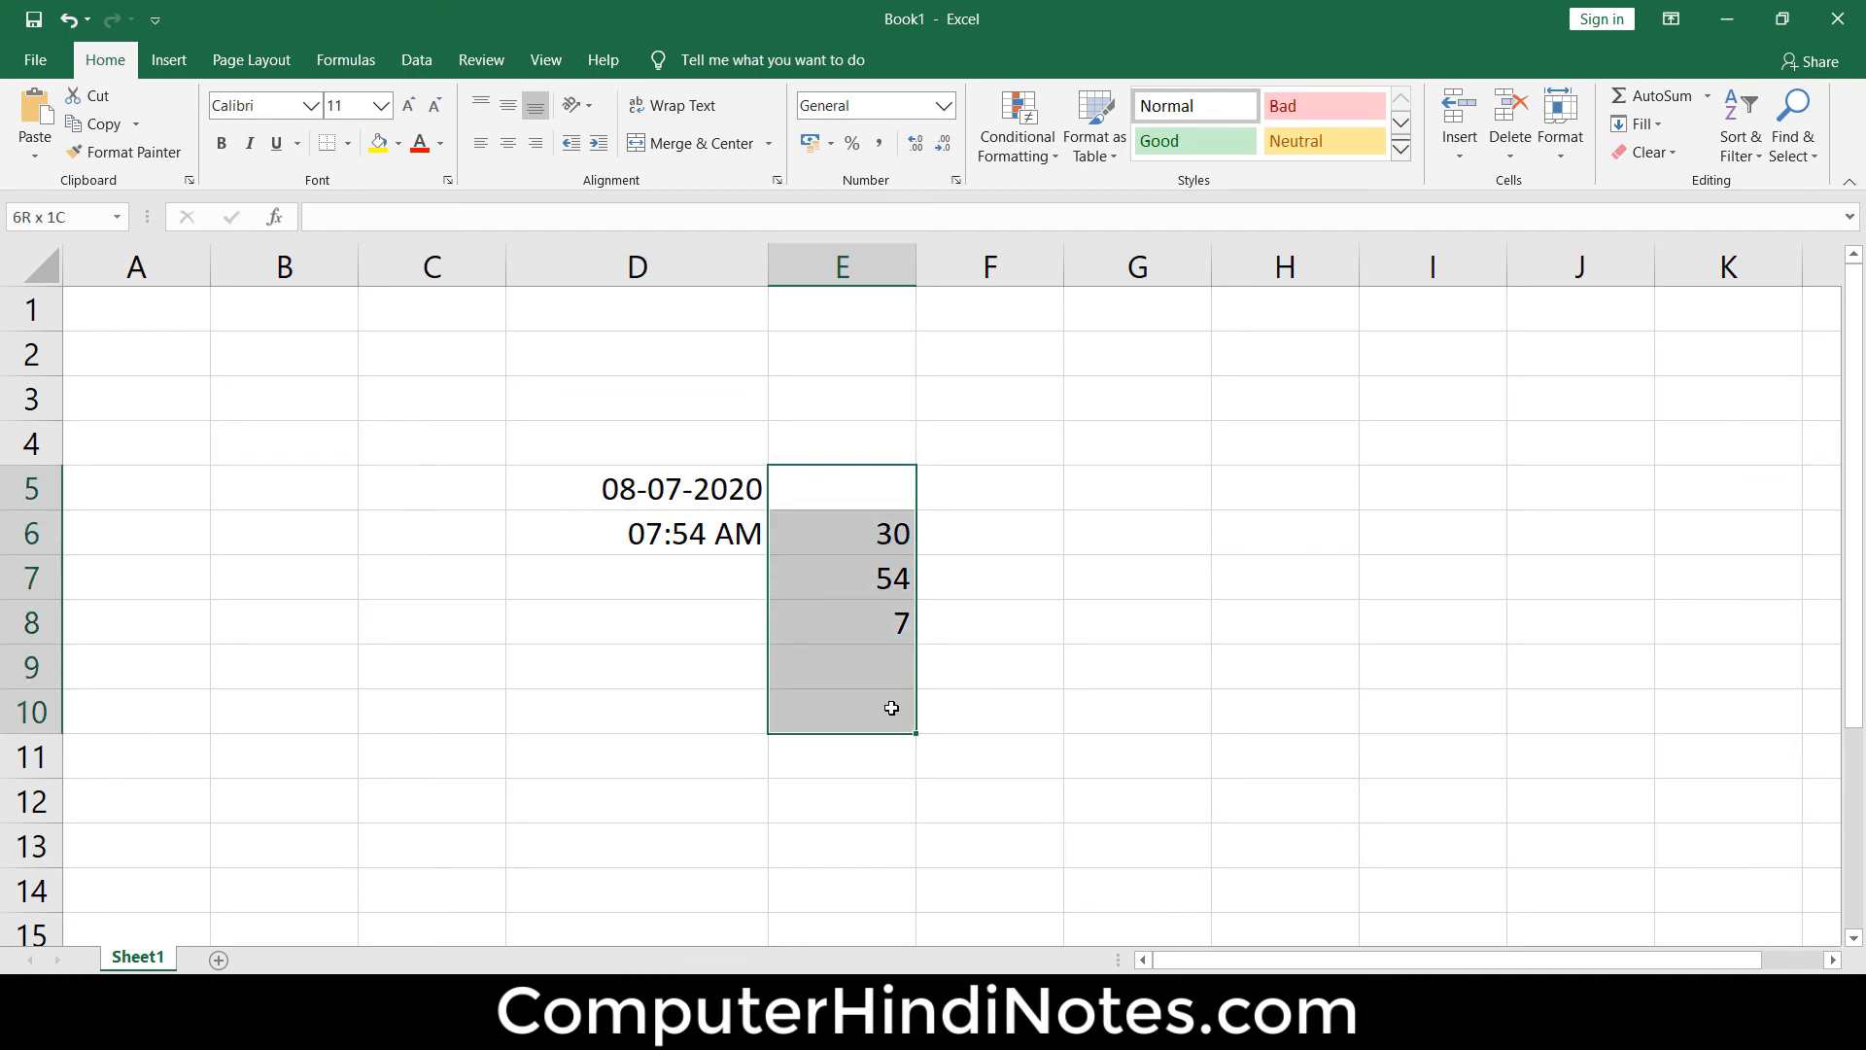
{"action": "left_click", "coordinate": [896, 549]}
{"action": "left_click", "coordinate": [900, 576]}
{"action": "left_click", "coordinate": [902, 625]}
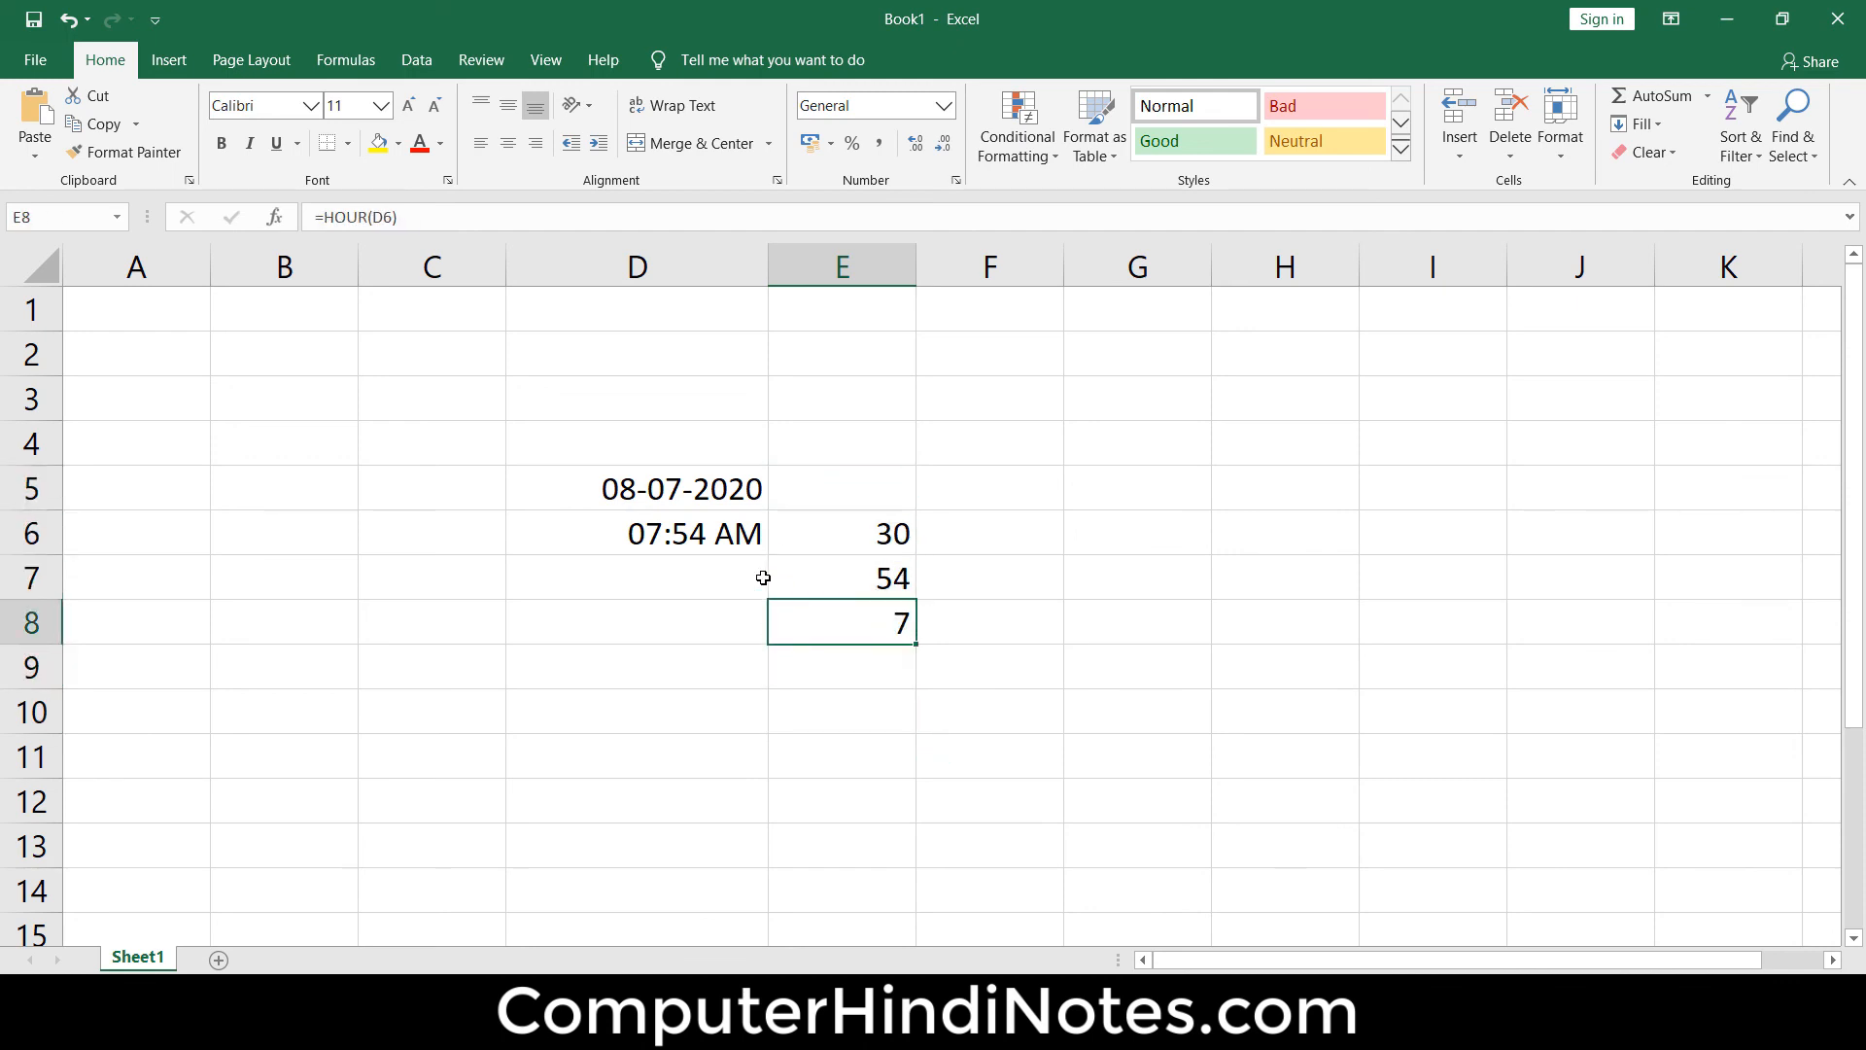
{"action": "left_click", "coordinate": [696, 544]}
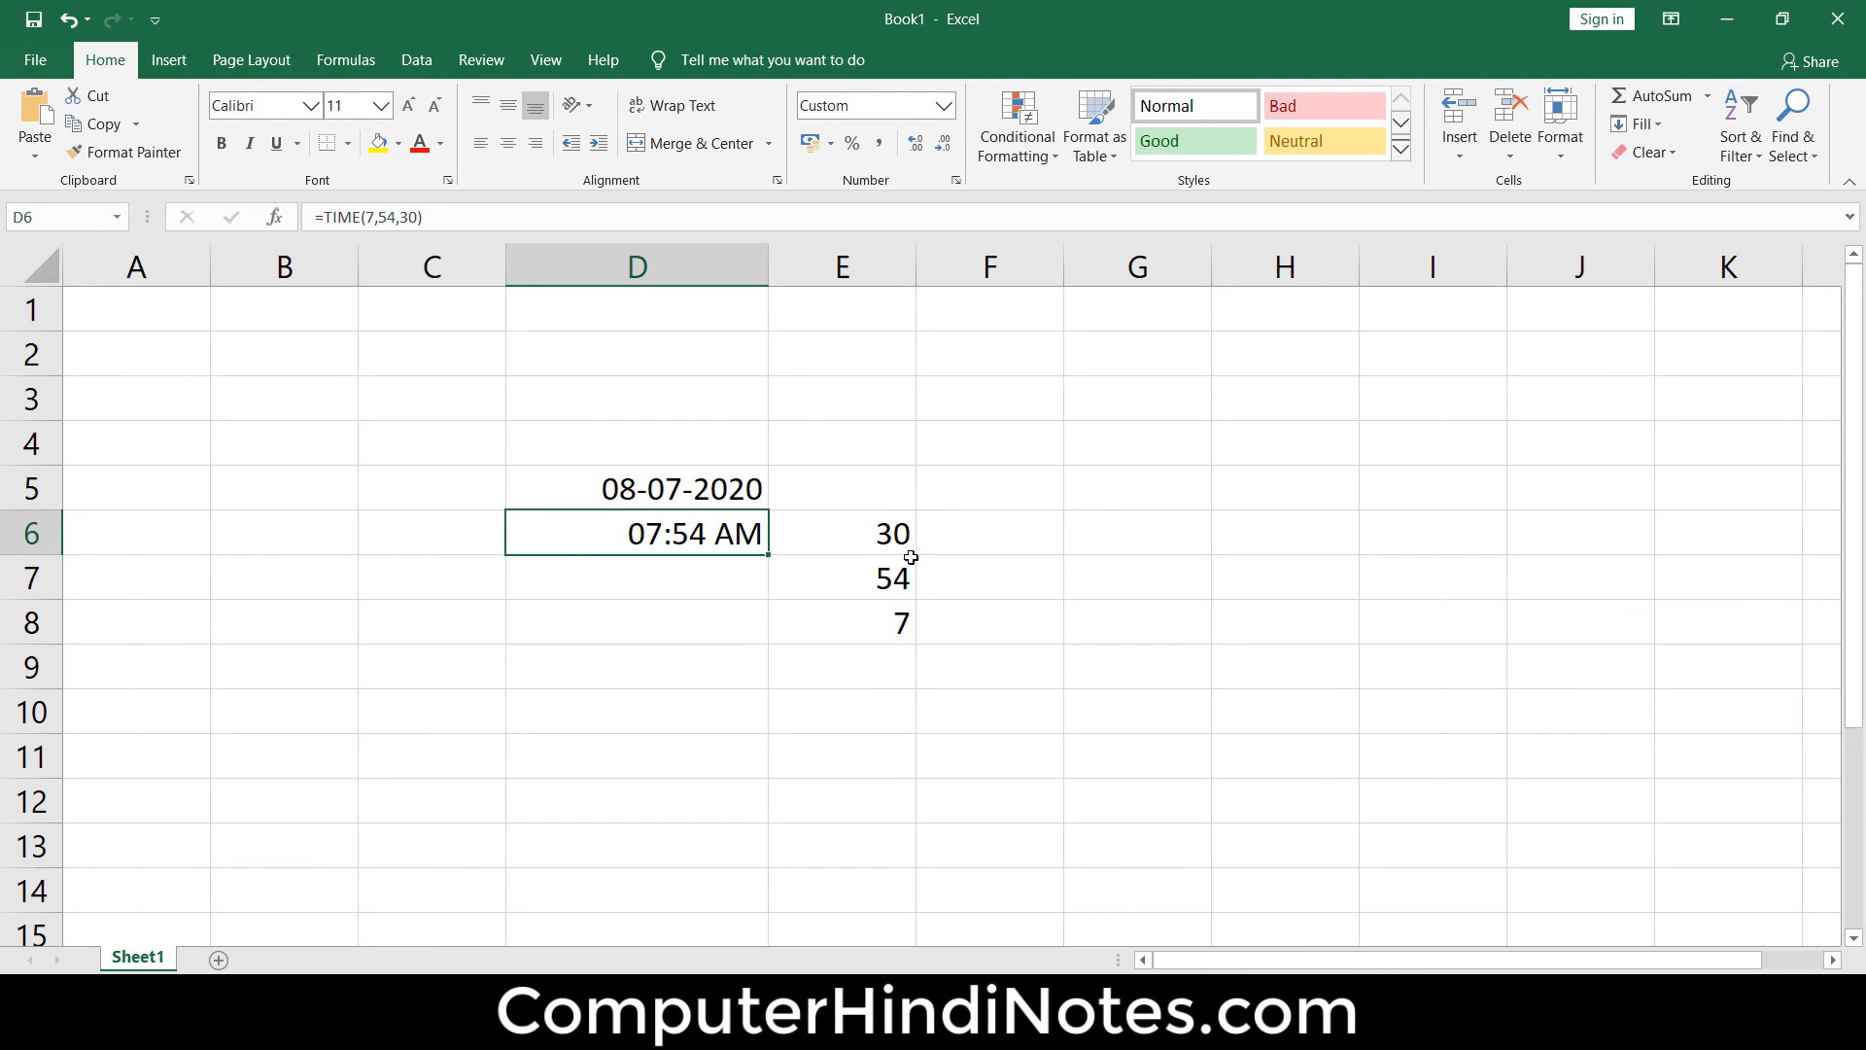